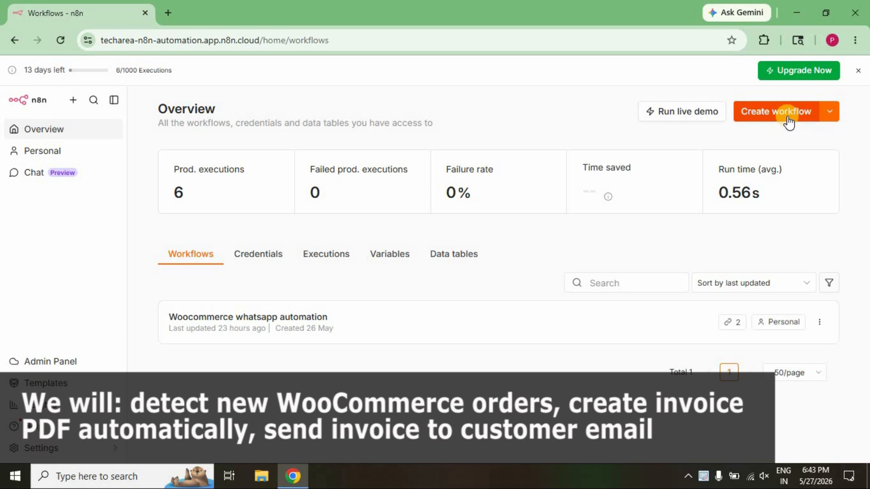
Create a new workflow and name it "Woocommerce invoice Automation".
{"action": "left_click", "coordinate": [788, 121]}
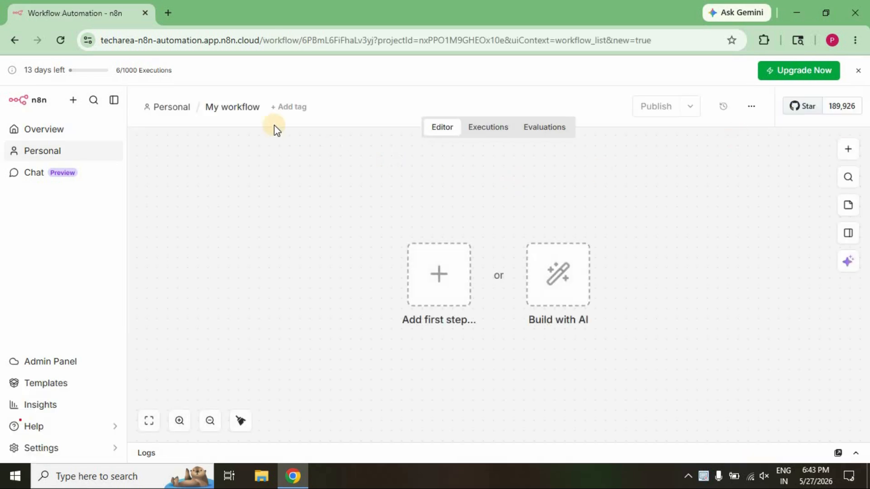
{"action": "left_click", "coordinate": [243, 114]}
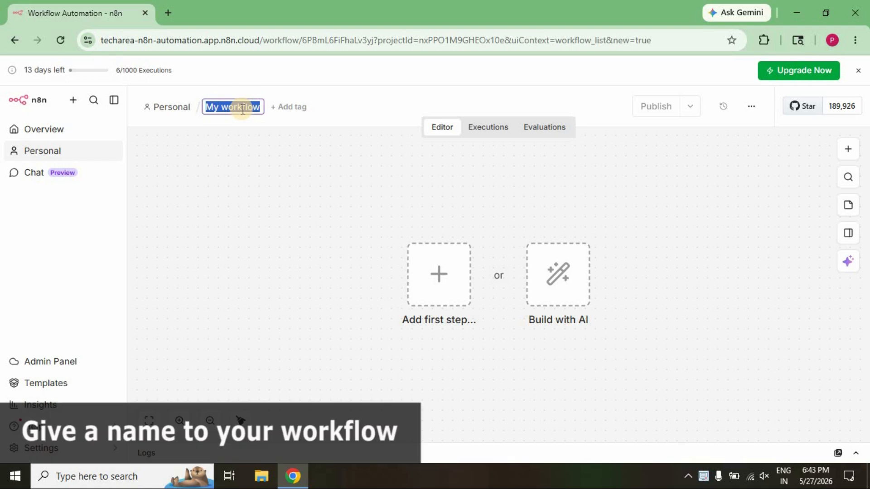
{"action": "type", "text": "Wooc"}
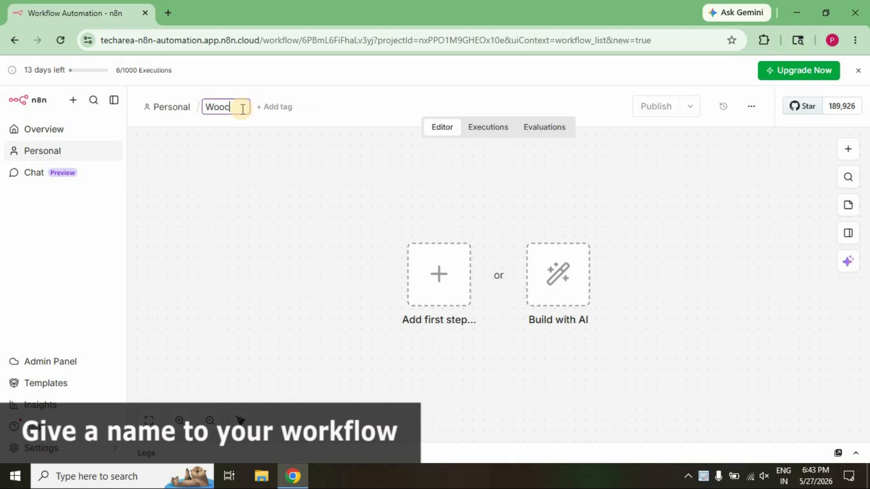
{"action": "type", "text": "ommerce invoice Aut"}
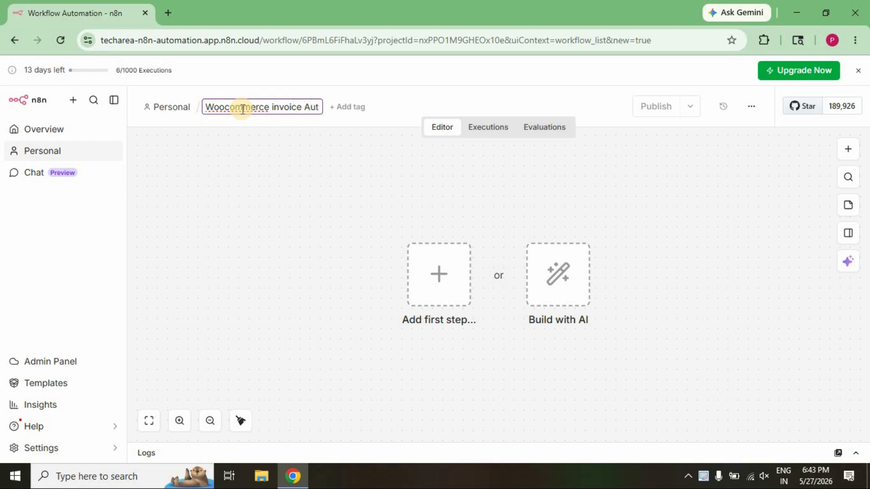
{"action": "type", "text": "mation"}
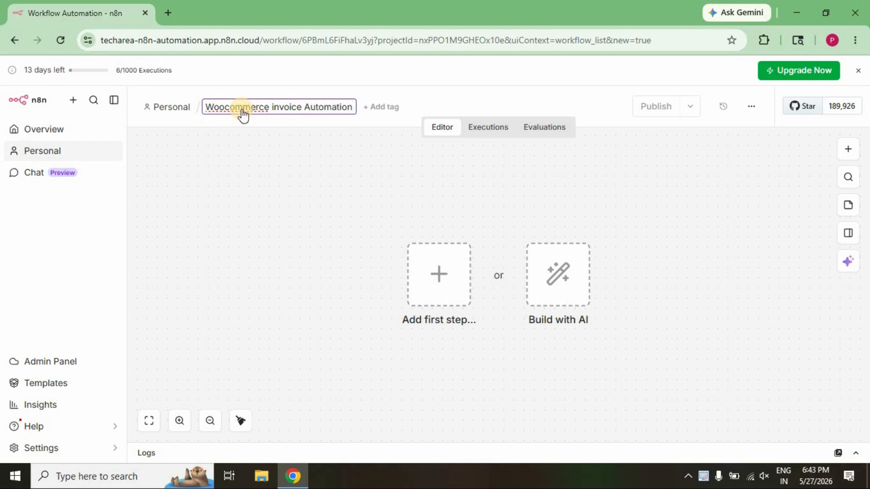
{"action": "key", "text": "Return"}
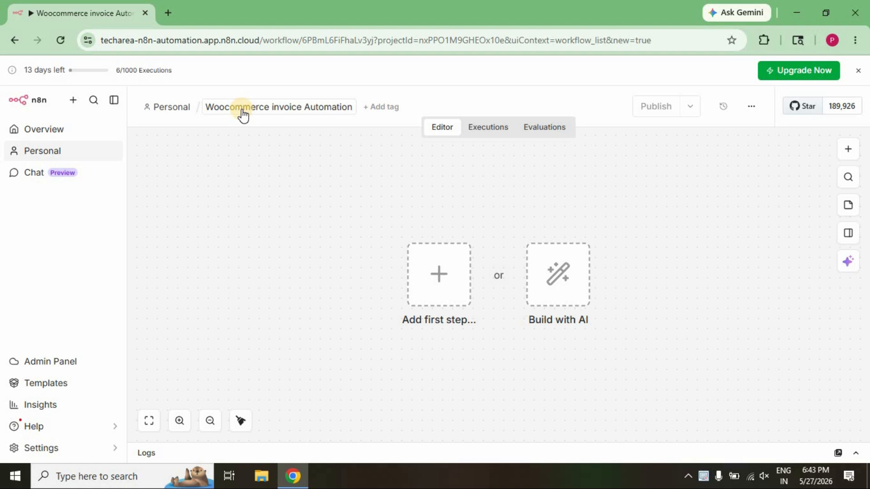
Add a WooCommerce "On order created" trigger as the workflow's first step.
{"action": "left_click", "coordinate": [439, 275]}
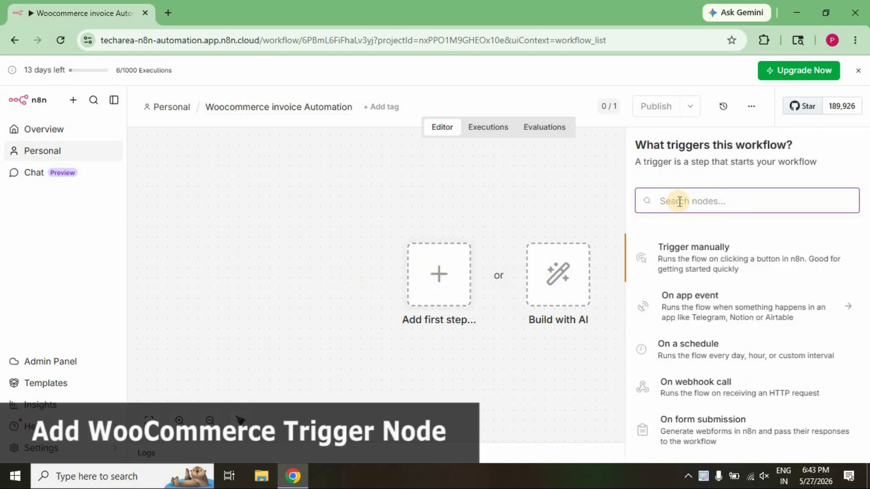
{"action": "type", "text": "woo"}
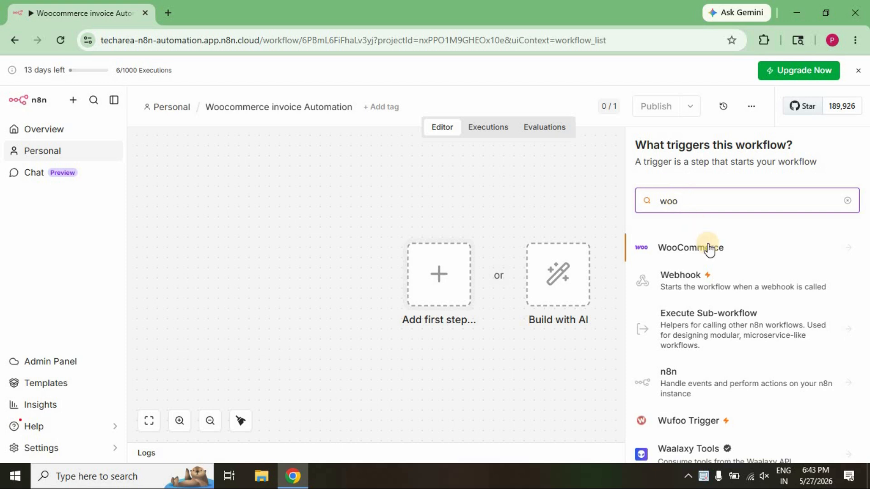
{"action": "left_click", "coordinate": [709, 249]}
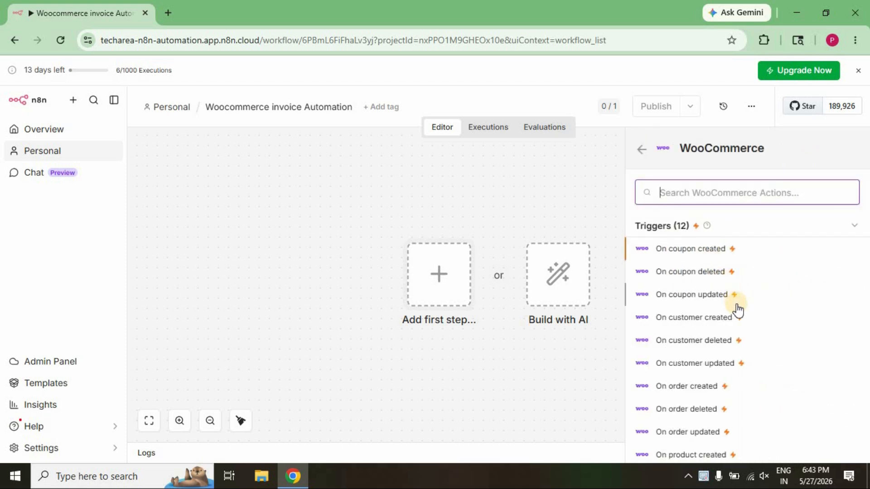
{"action": "scroll", "coordinate": [737, 311], "scroll_direction": "down", "scroll_amount": 2}
{"action": "left_click", "coordinate": [703, 324]}
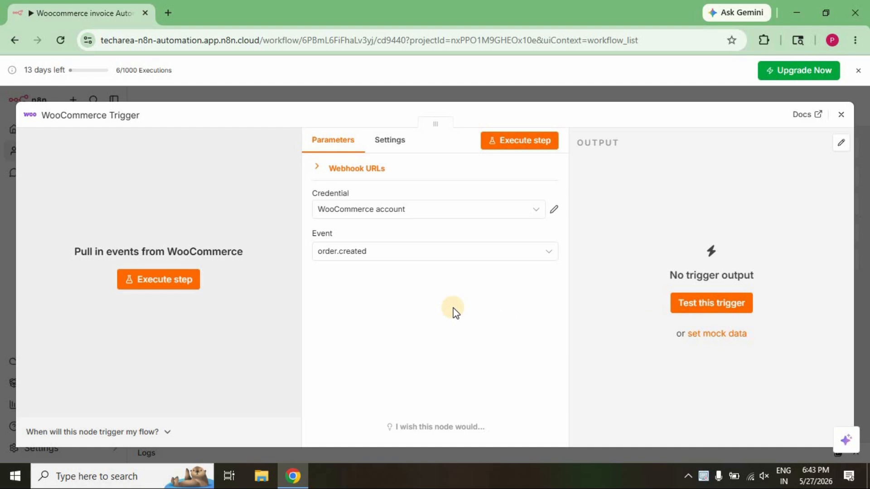
Set the trigger's credential to WooCommerce account and its event to order.created, and start listening for a test event.
{"action": "left_click", "coordinate": [362, 214]}
{"action": "left_click", "coordinate": [366, 248]}
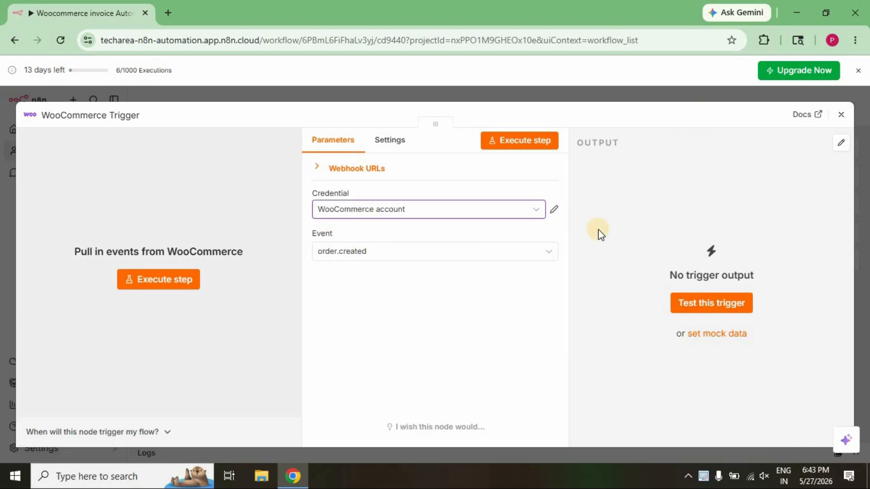
{"action": "left_click", "coordinate": [430, 251]}
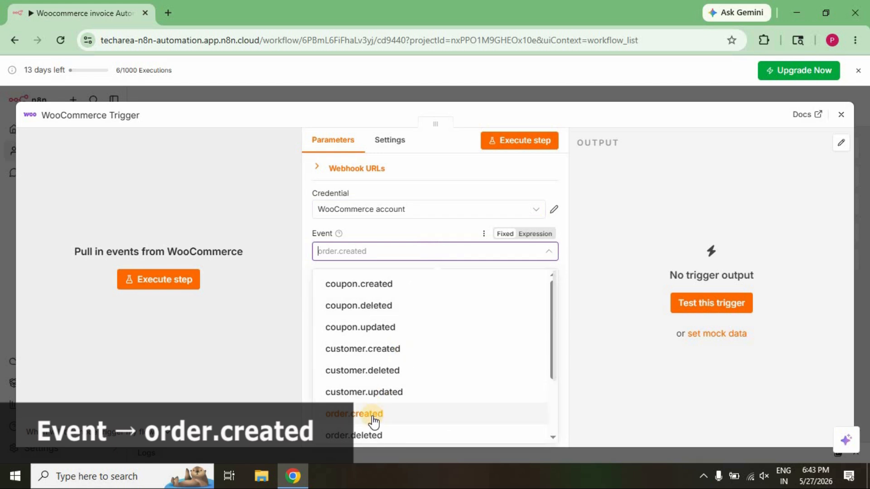
{"action": "left_click", "coordinate": [372, 415]}
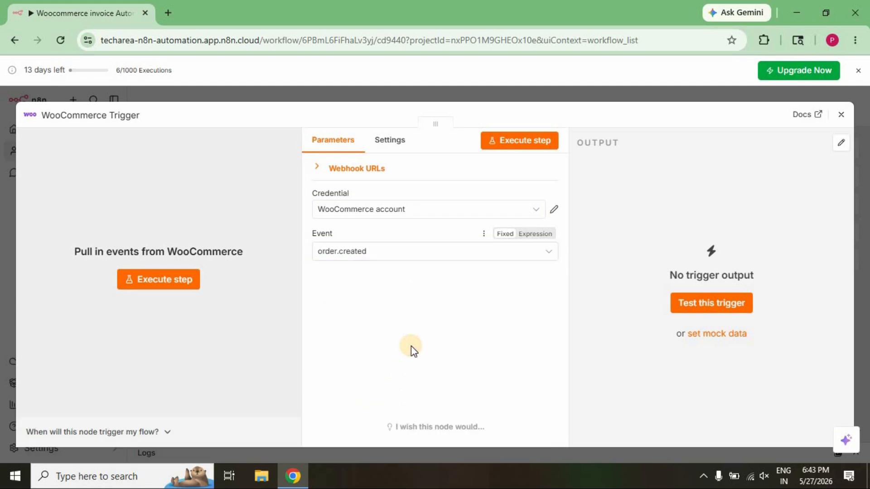
{"action": "left_click", "coordinate": [525, 144]}
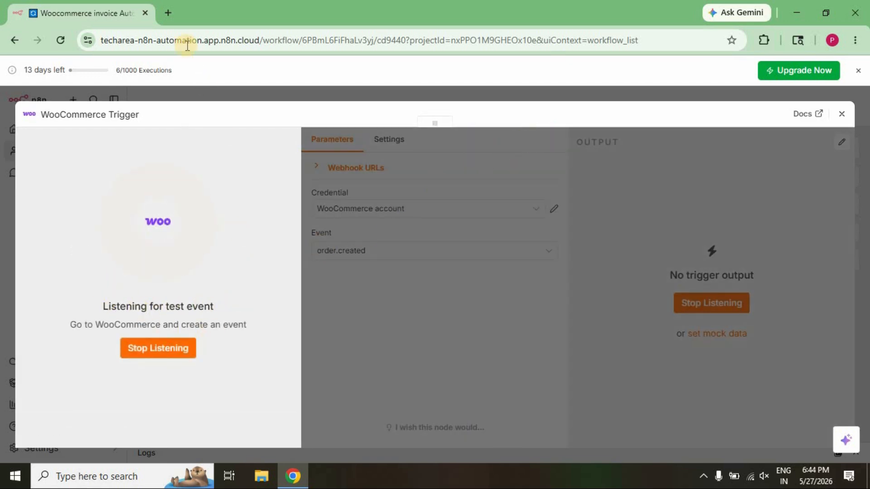
Open the store at products.techareatutorials.com in a new browser tab and add one Test Automation Product to the cart.
{"action": "left_click", "coordinate": [167, 15]}
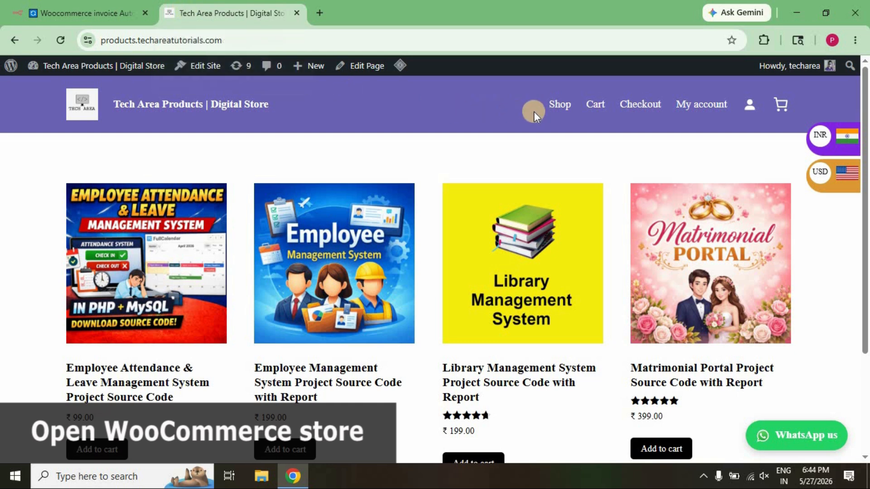
{"action": "left_click", "coordinate": [558, 109]}
{"action": "scroll", "coordinate": [558, 106], "scroll_direction": "down", "scroll_amount": 10}
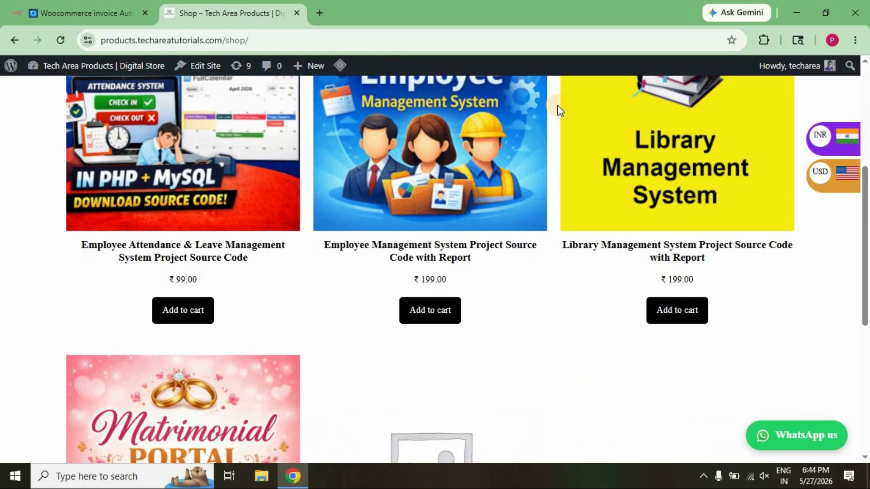
{"action": "scroll", "coordinate": [520, 270], "scroll_direction": "down", "scroll_amount": 3}
{"action": "left_click", "coordinate": [471, 283]}
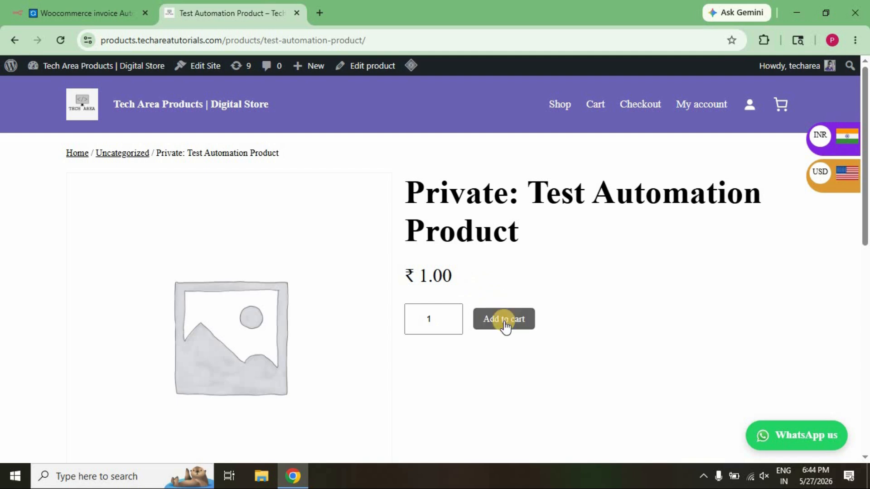
{"action": "left_click", "coordinate": [504, 323]}
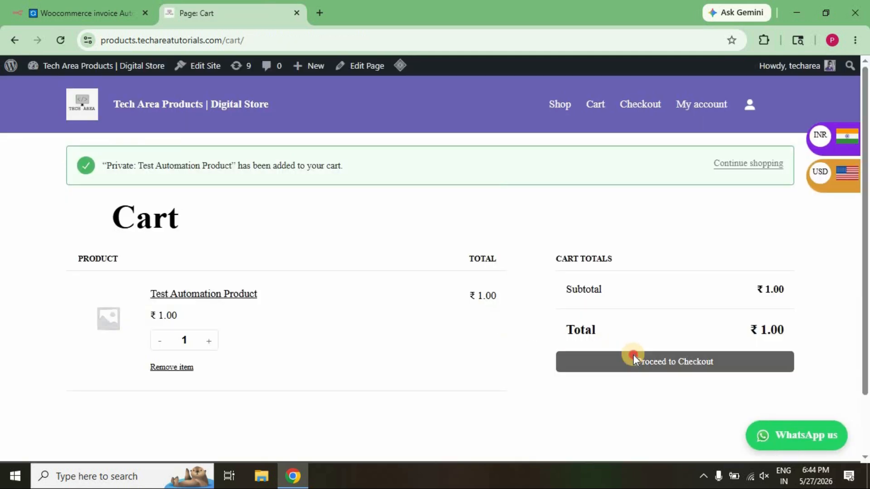
Check out the cart with the prefilled billing details and place the order, paying by Razorpay.
{"action": "left_click", "coordinate": [634, 359]}
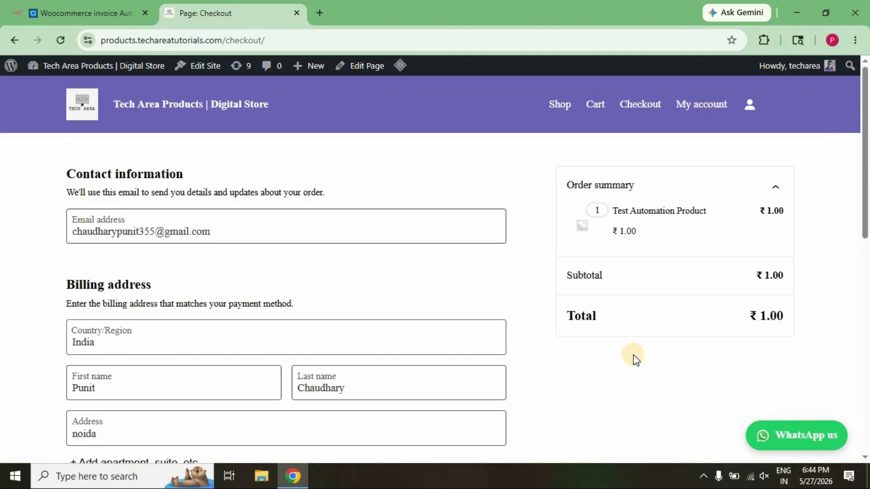
{"action": "scroll", "coordinate": [634, 359], "scroll_direction": "down", "scroll_amount": 4}
{"action": "scroll", "coordinate": [634, 359], "scroll_direction": "down", "scroll_amount": 7}
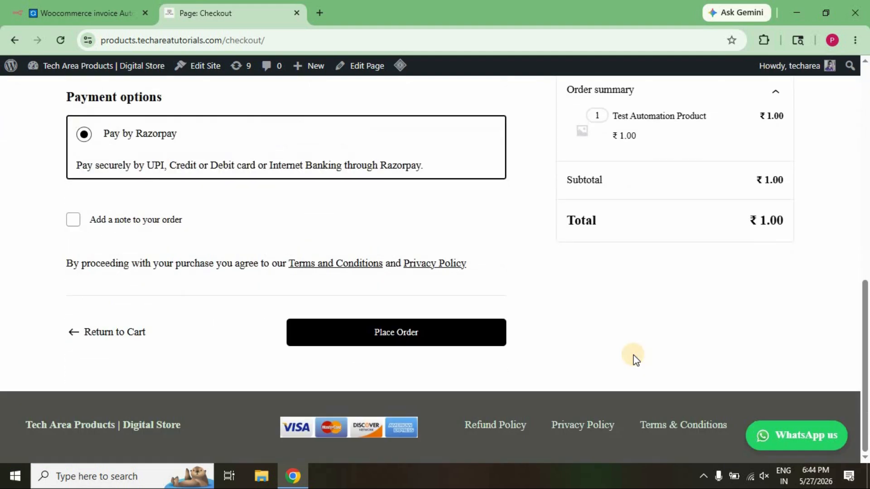
{"action": "left_click", "coordinate": [403, 336]}
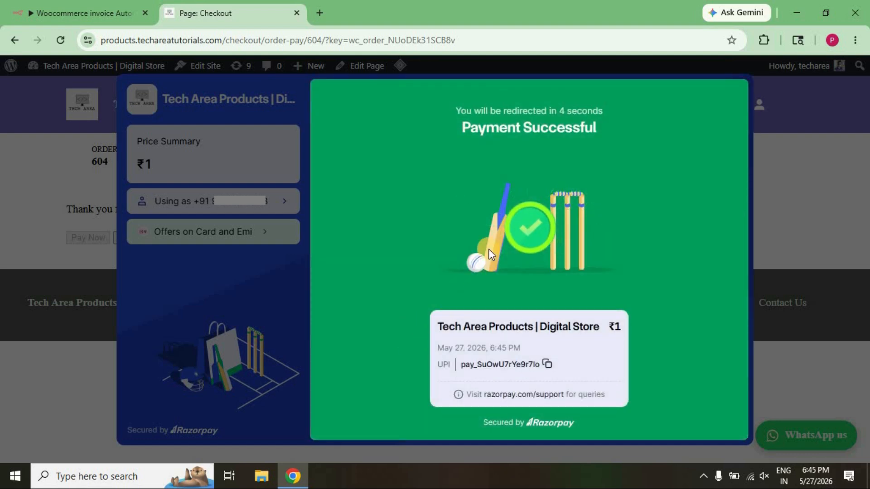
{"action": "left_click_drag", "start_coordinate": [468, 133], "coordinate": [605, 130]}
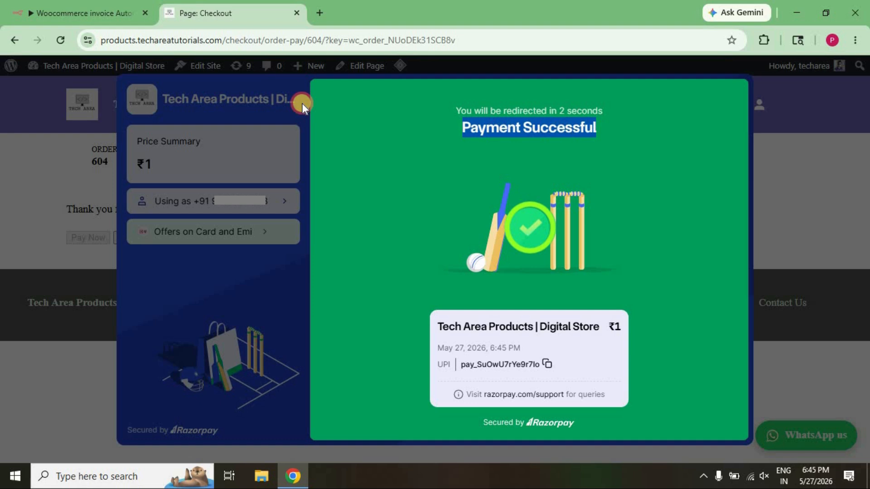
Return to the n8n workflow and examine the trigger's JSON output for the order ID, billing name fields and line item's product name.
{"action": "left_click", "coordinate": [99, 14]}
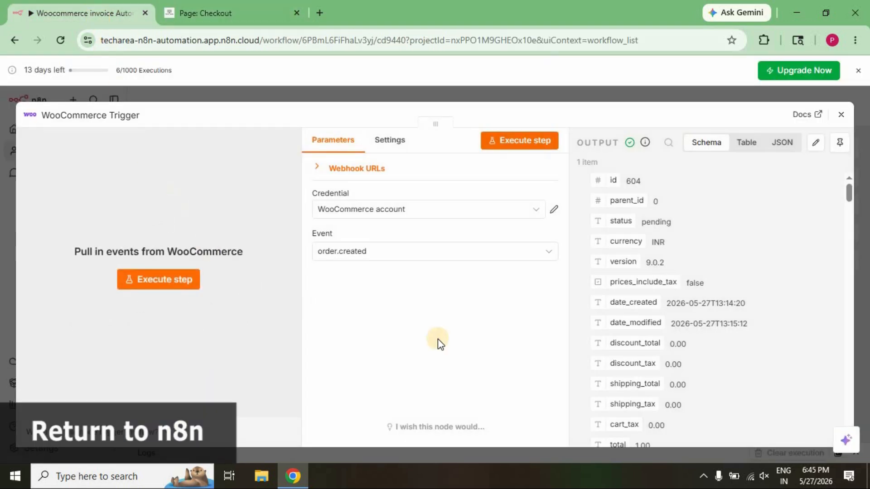
{"action": "left_click", "coordinate": [787, 147]}
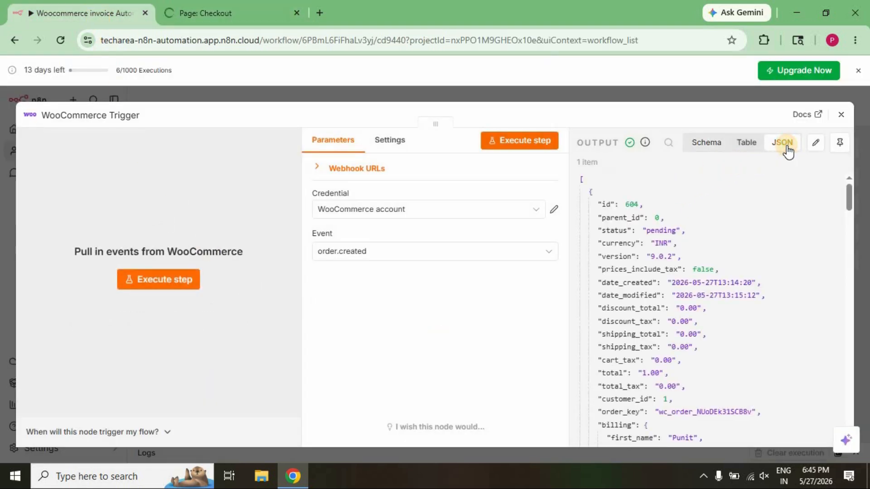
{"action": "left_click_drag", "start_coordinate": [610, 207], "coordinate": [628, 205]}
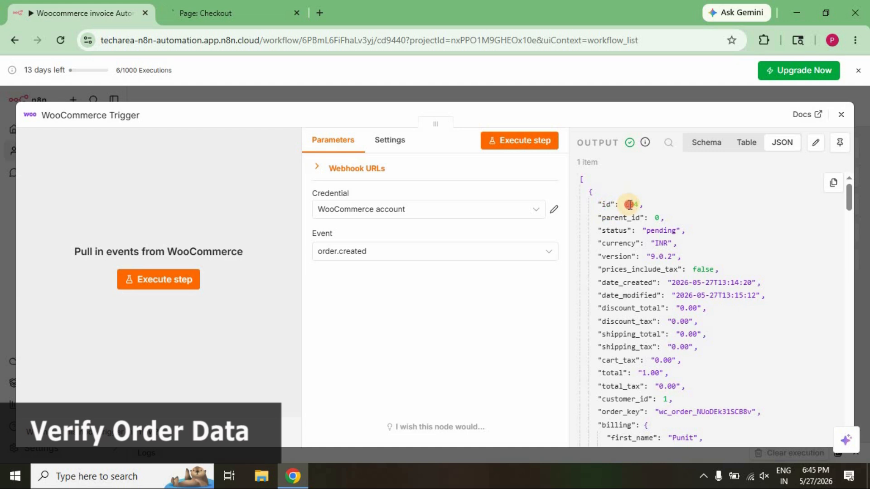
{"action": "double_click", "coordinate": [629, 204]}
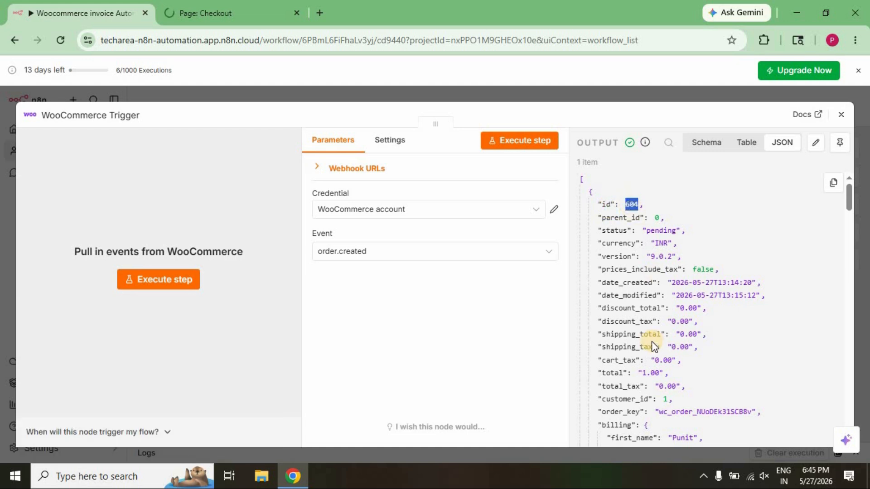
{"action": "scroll", "coordinate": [651, 341], "scroll_direction": "down", "scroll_amount": 2}
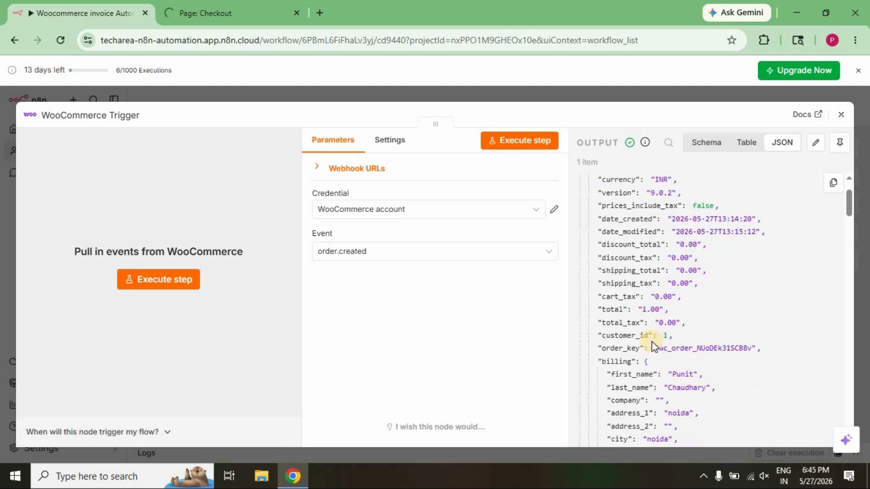
{"action": "double_click", "coordinate": [619, 373]}
{"action": "double_click", "coordinate": [622, 386]}
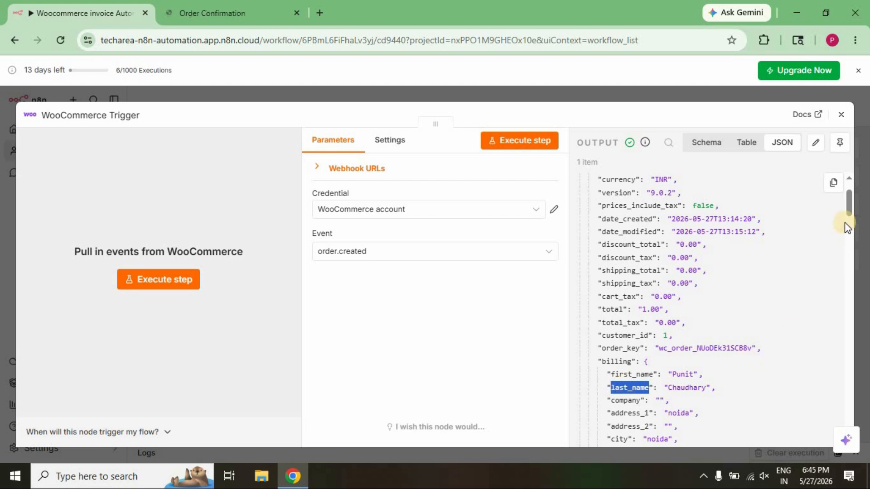
{"action": "left_click_drag", "start_coordinate": [847, 200], "coordinate": [846, 383]}
{"action": "left_click", "coordinate": [846, 383]}
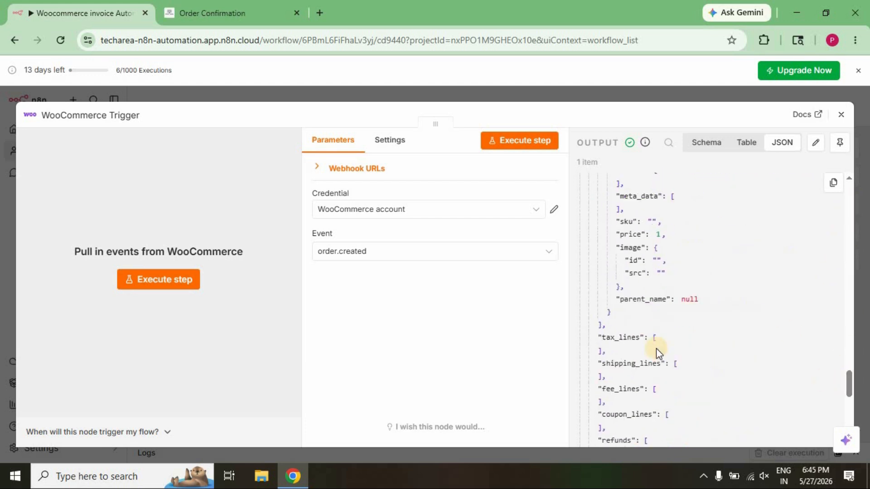
{"action": "scroll", "coordinate": [655, 348], "scroll_direction": "up", "scroll_amount": 3}
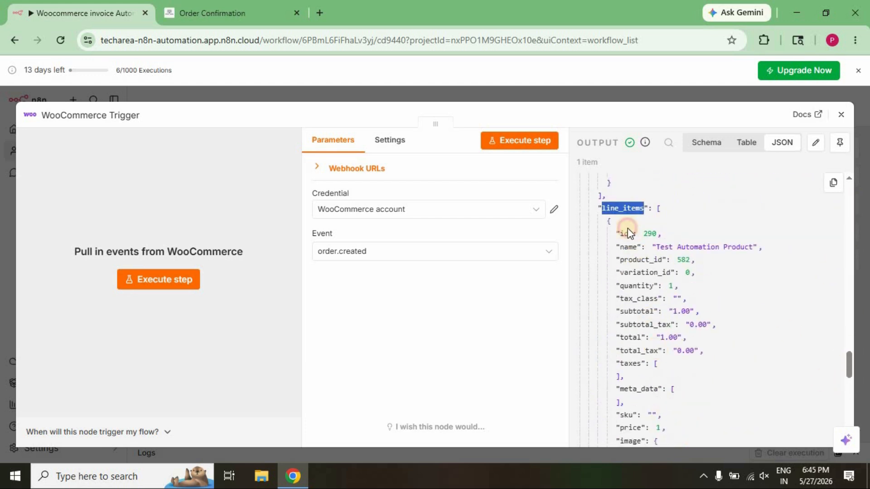
{"action": "left_click", "coordinate": [628, 245]}
{"action": "left_click_drag", "start_coordinate": [656, 249], "coordinate": [754, 247]}
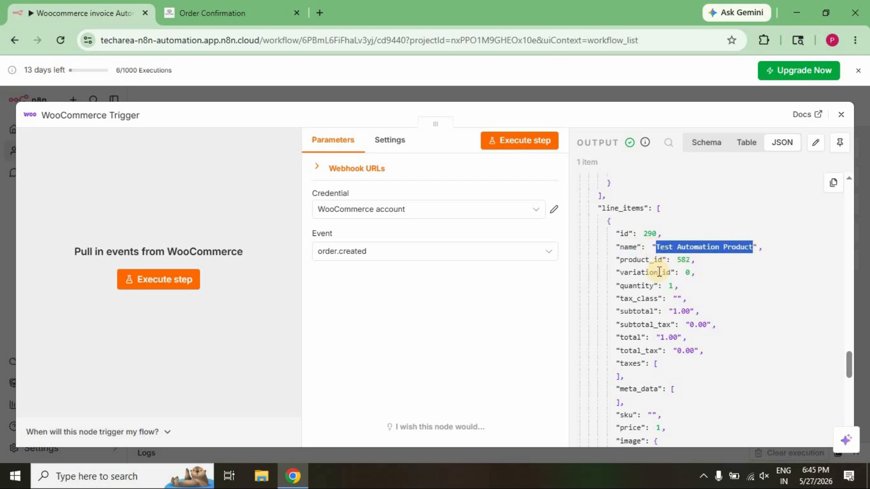
Close the trigger's details and add an HTML to PDF node after it with the Convert HTML to PDF action.
{"action": "left_click", "coordinate": [841, 114]}
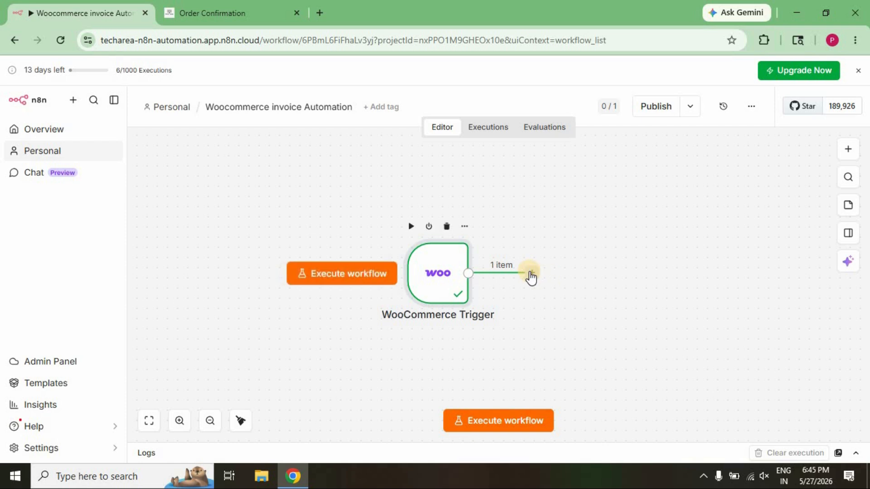
{"action": "left_click", "coordinate": [531, 274]}
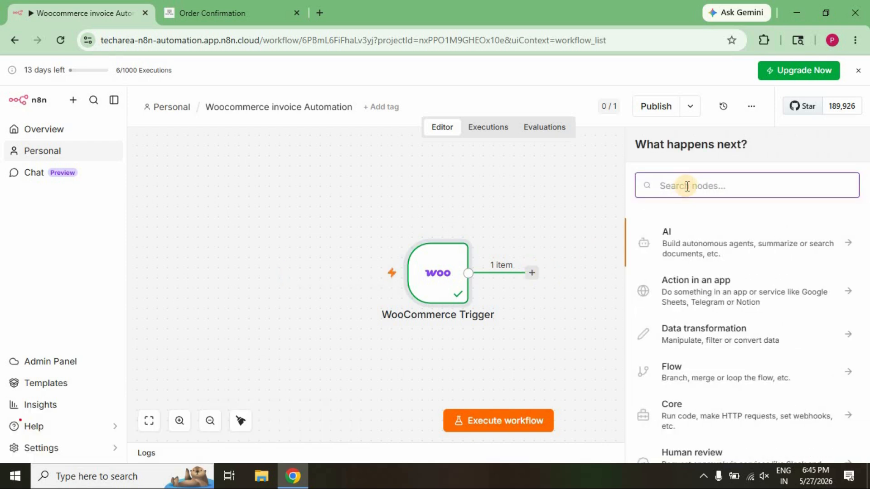
{"action": "type", "text": "htm"}
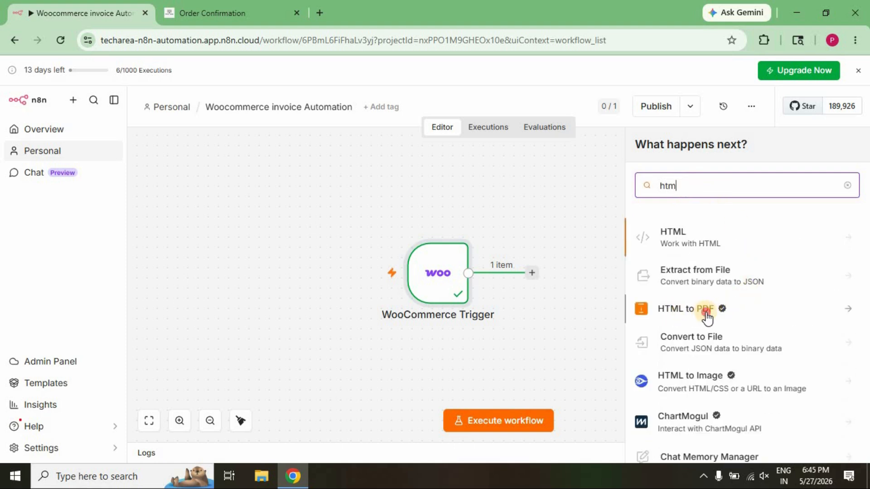
{"action": "left_click", "coordinate": [706, 317]}
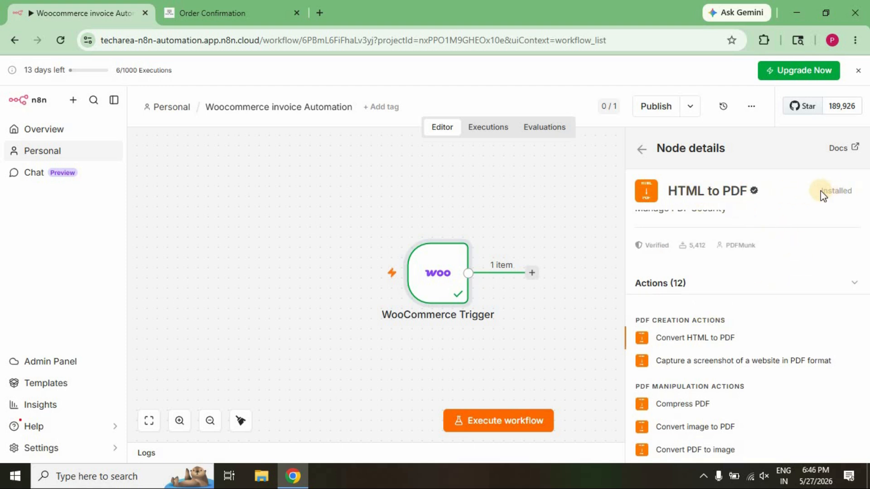
{"action": "double_click", "coordinate": [856, 191]}
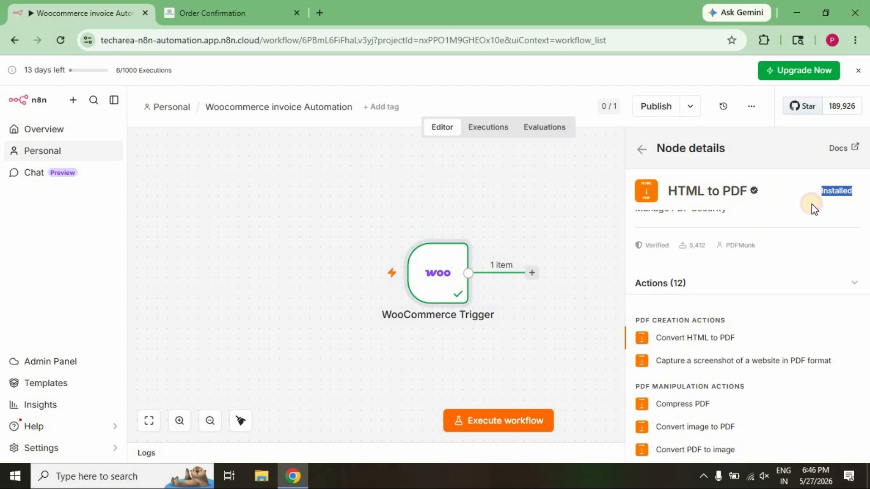
{"action": "left_click", "coordinate": [713, 340]}
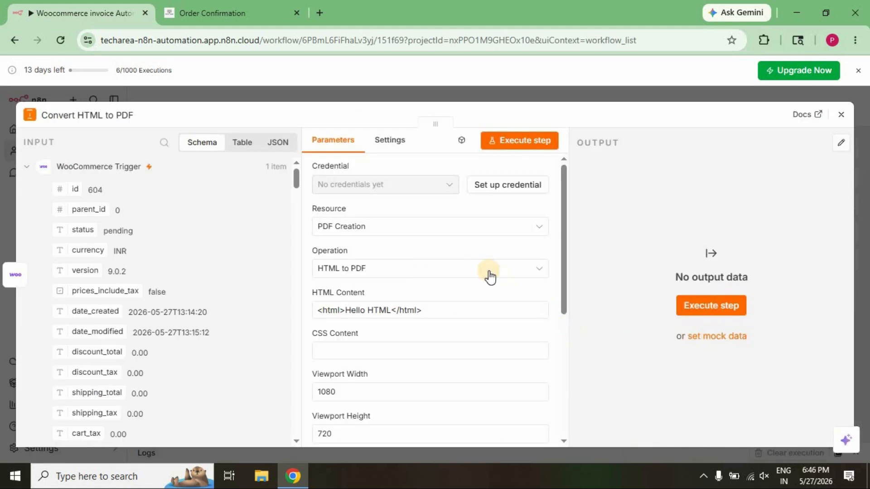
Start a new credential for the node, open its linked PDF Munk API documentation and examine the Authentication section.
{"action": "left_click", "coordinate": [519, 194]}
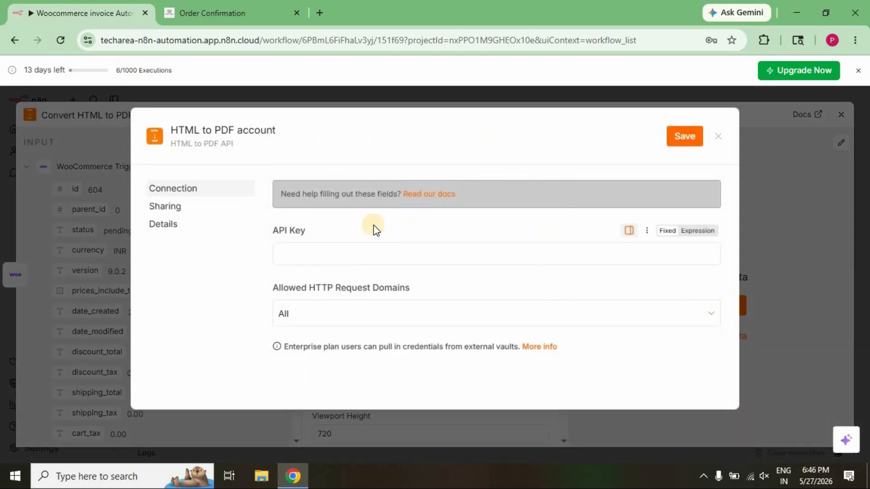
{"action": "left_click", "coordinate": [435, 194]}
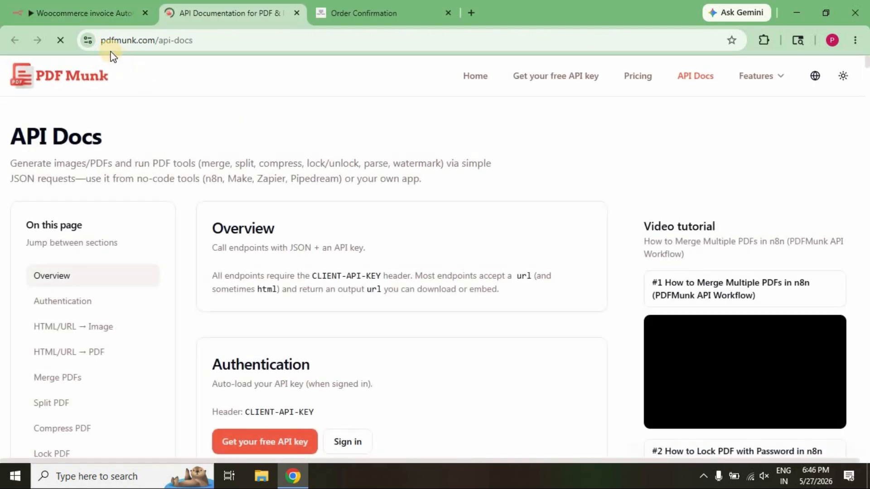
{"action": "left_click_drag", "start_coordinate": [102, 40], "coordinate": [206, 40]}
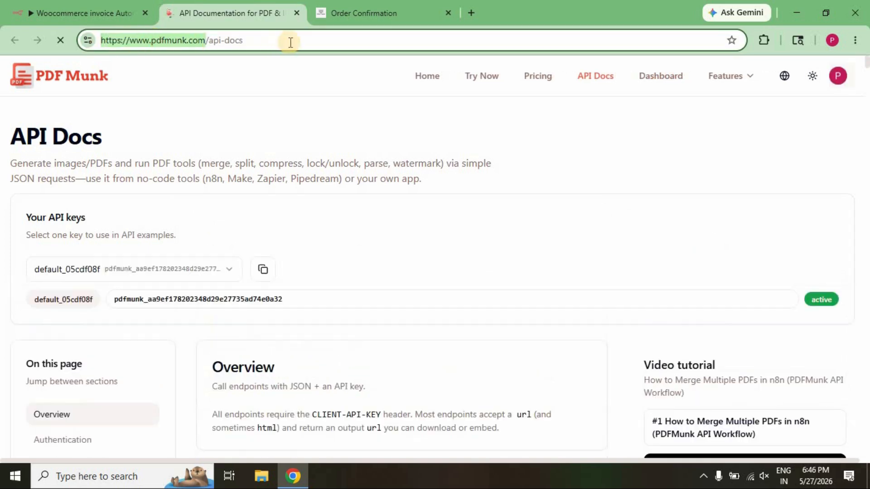
{"action": "scroll", "coordinate": [450, 227], "scroll_direction": "down", "scroll_amount": 6}
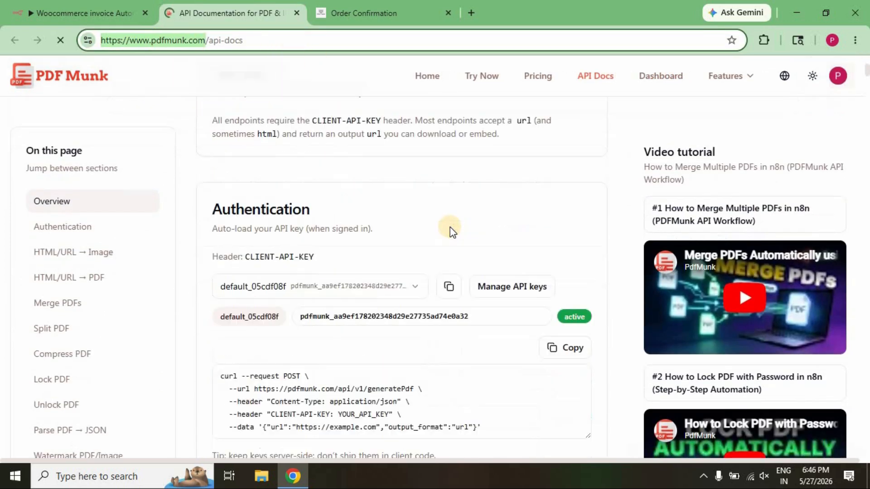
{"action": "scroll", "coordinate": [450, 227], "scroll_direction": "down", "scroll_amount": 3}
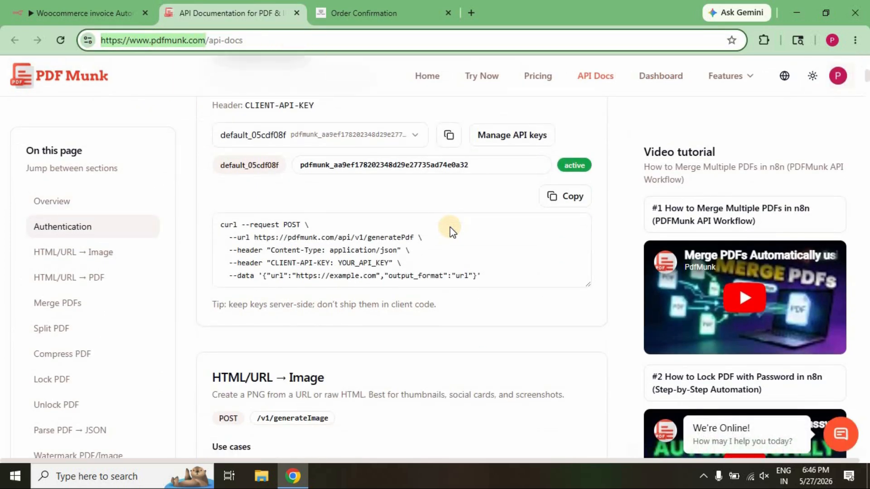
{"action": "scroll", "coordinate": [450, 227], "scroll_direction": "down", "scroll_amount": 11}
{"action": "scroll", "coordinate": [450, 227], "scroll_direction": "up", "scroll_amount": 11}
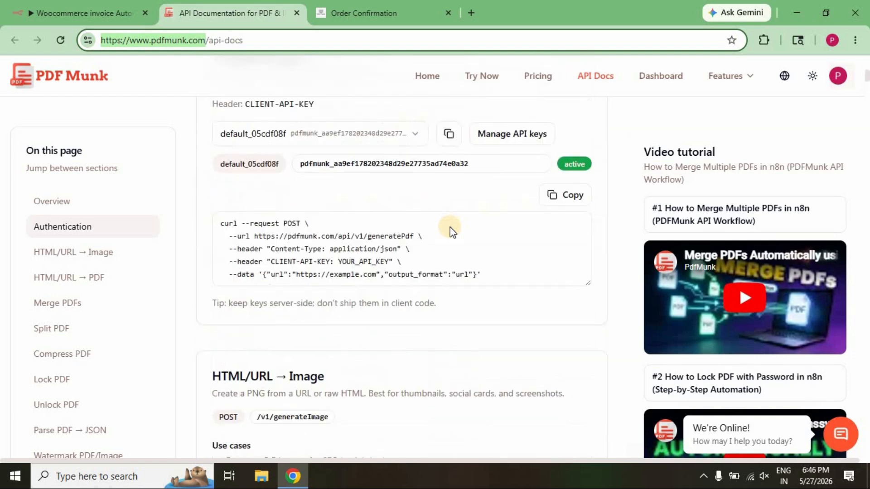
{"action": "scroll", "coordinate": [450, 227], "scroll_direction": "up", "scroll_amount": 4}
{"action": "scroll", "coordinate": [501, 314], "scroll_direction": "down", "scroll_amount": 2}
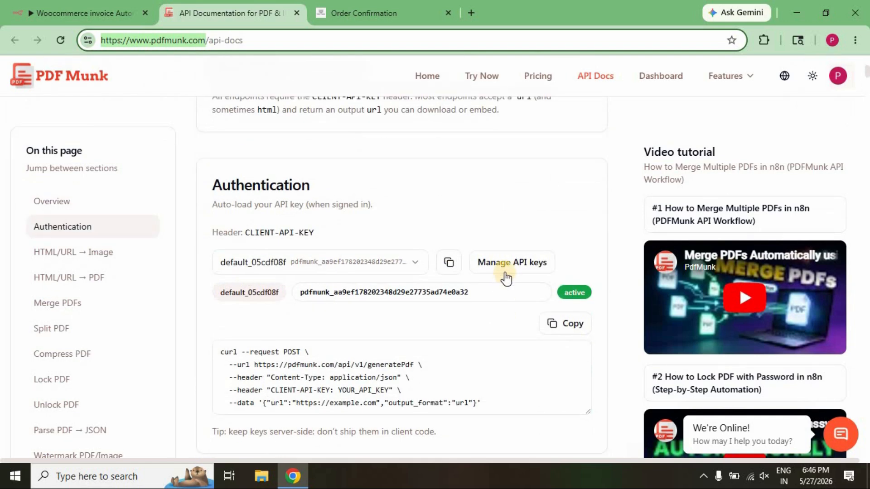
Open PDF Munk's API key management page and copy the active default API key.
{"action": "left_click", "coordinate": [507, 264]}
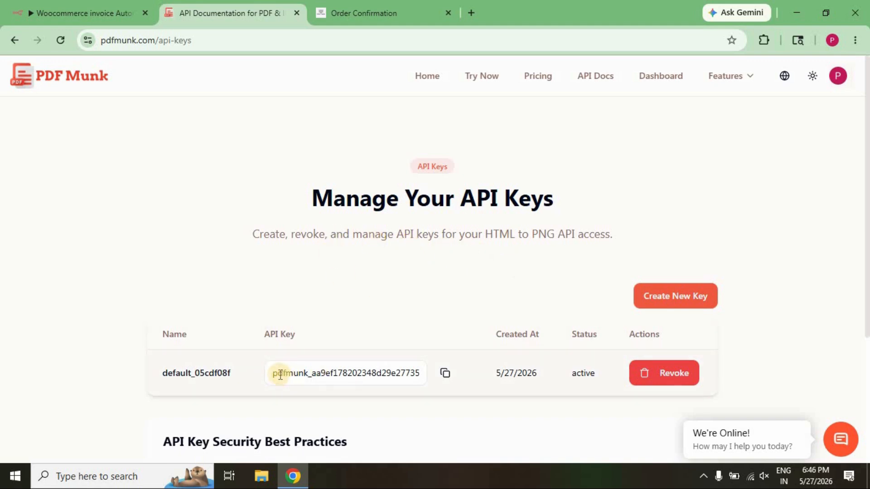
{"action": "left_click_drag", "start_coordinate": [274, 374], "coordinate": [405, 374]}
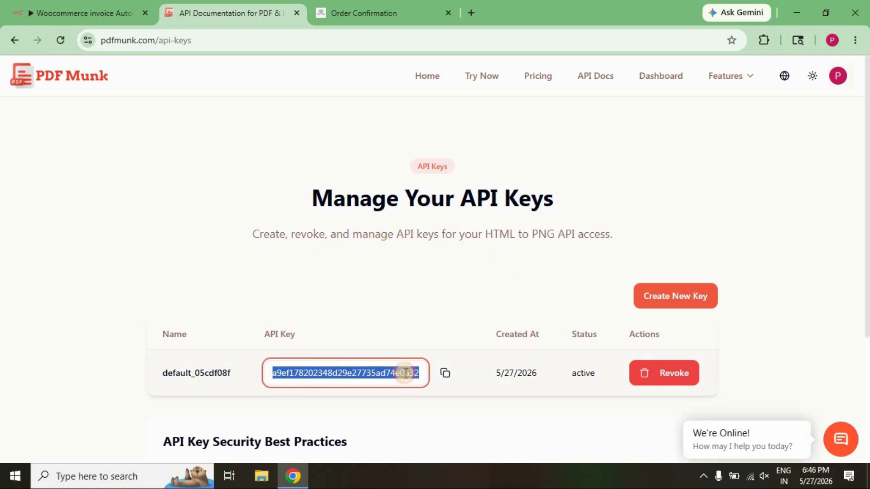
{"action": "left_click", "coordinate": [419, 325]}
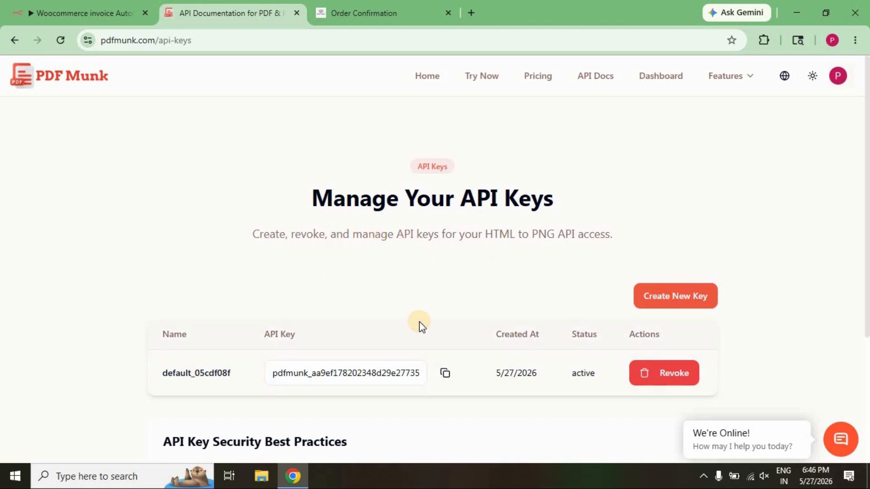
{"action": "left_click", "coordinate": [446, 374]}
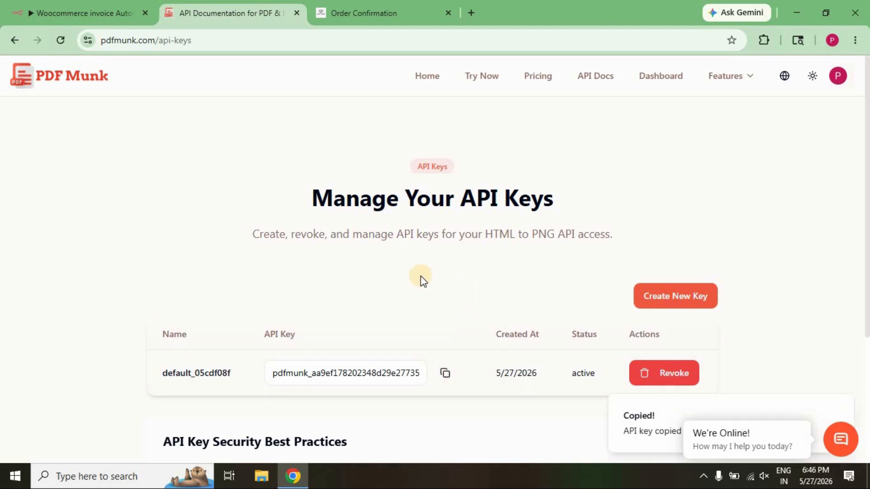
Return to the n8n workflow, paste the API key into the HTML to PDF account credential and save it, declining the browser's password update.
{"action": "left_click", "coordinate": [83, 7]}
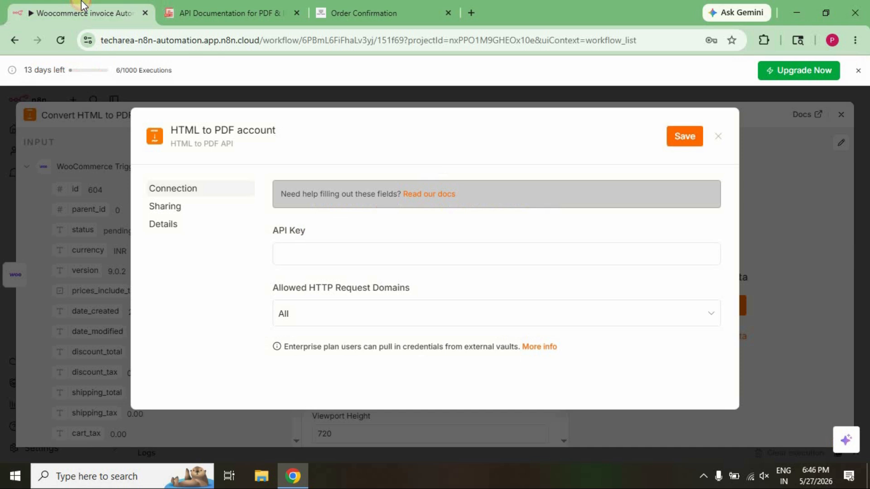
{"action": "left_click", "coordinate": [344, 262]}
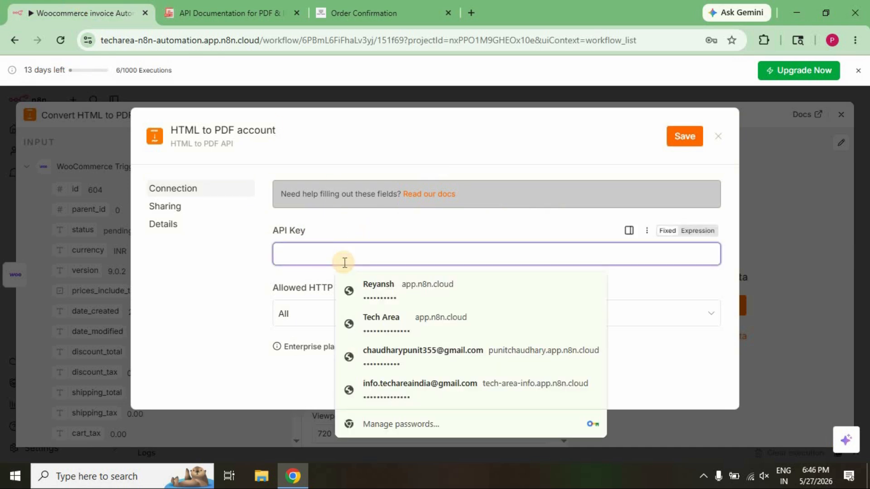
{"action": "key", "text": "ctrl+v"}
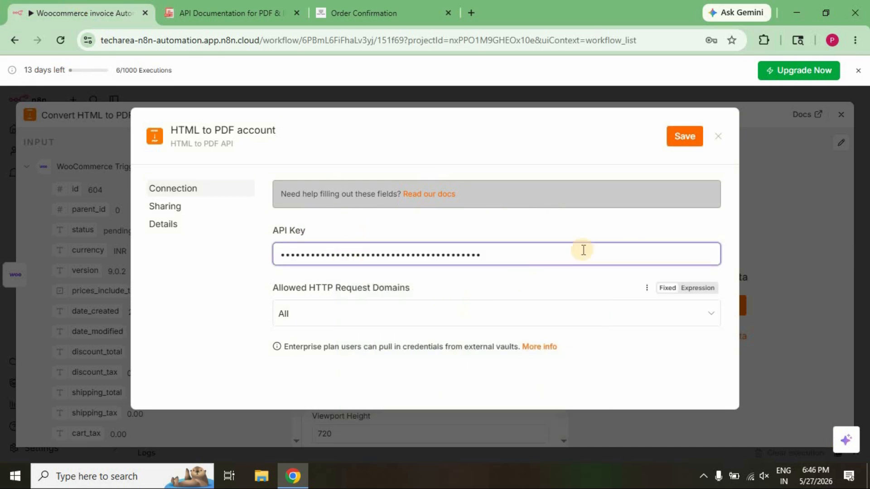
{"action": "left_click", "coordinate": [671, 137]}
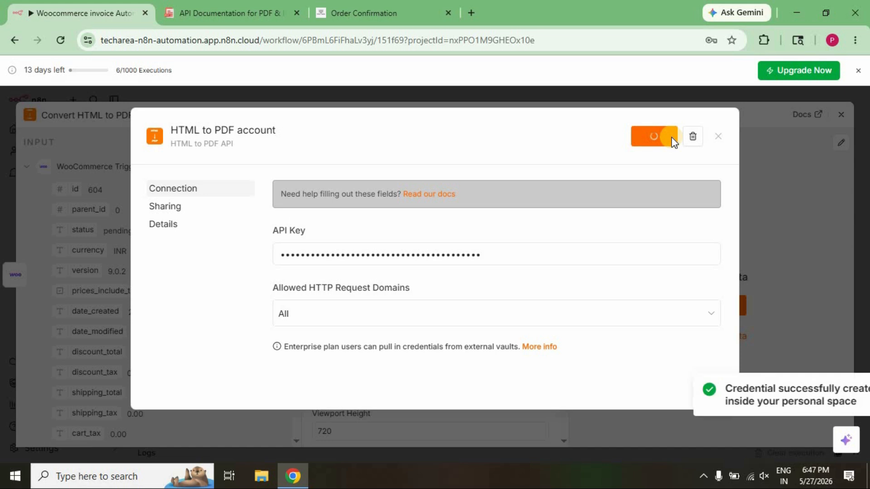
{"action": "triple_click", "coordinate": [776, 396]}
{"action": "left_click", "coordinate": [846, 391]}
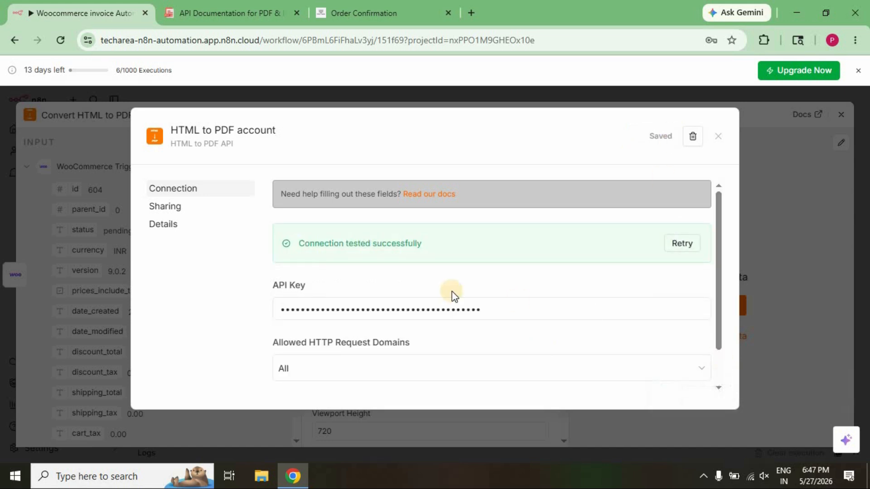
{"action": "left_click", "coordinate": [718, 133]}
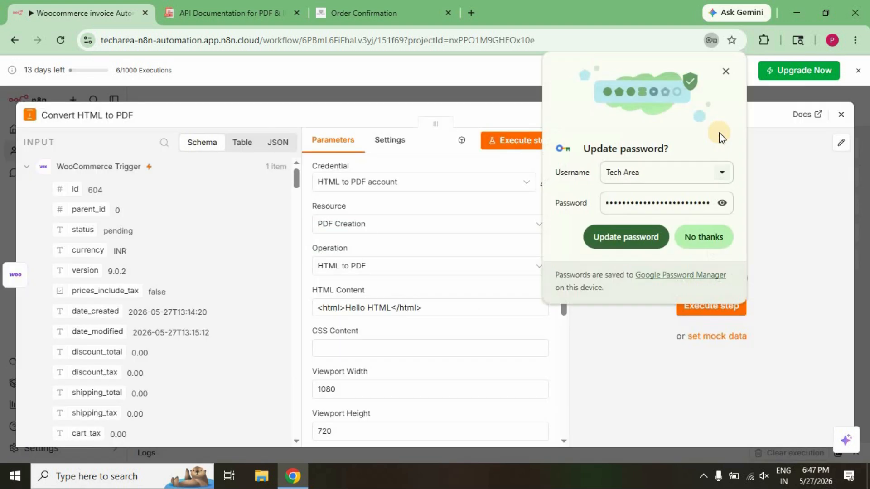
{"action": "left_click", "coordinate": [709, 237]}
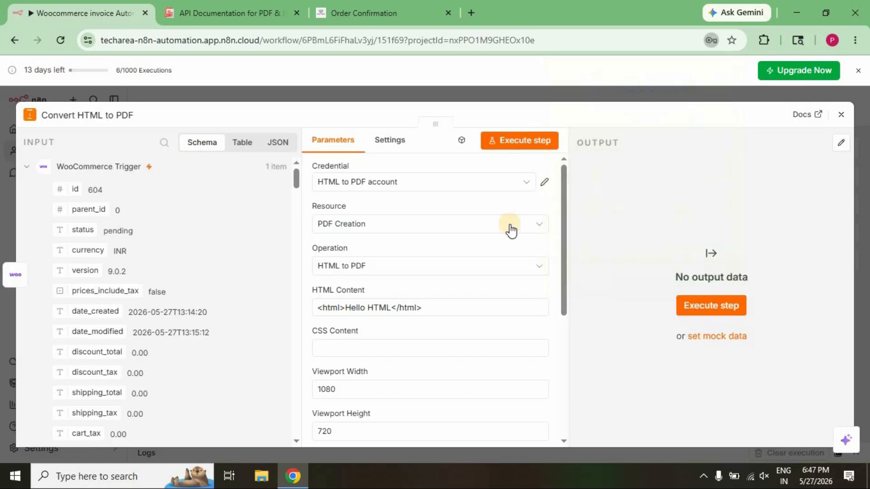
Set the node's credential to HTML to PDF account, its resource to PDF Creation and its operation to HTML to PDF.
{"action": "left_click", "coordinate": [411, 189]}
{"action": "left_click", "coordinate": [373, 216]}
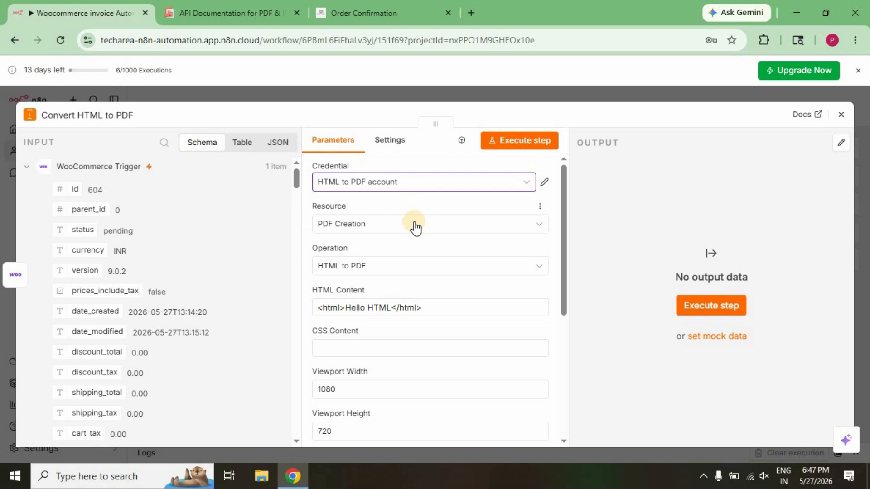
{"action": "left_click", "coordinate": [414, 225]}
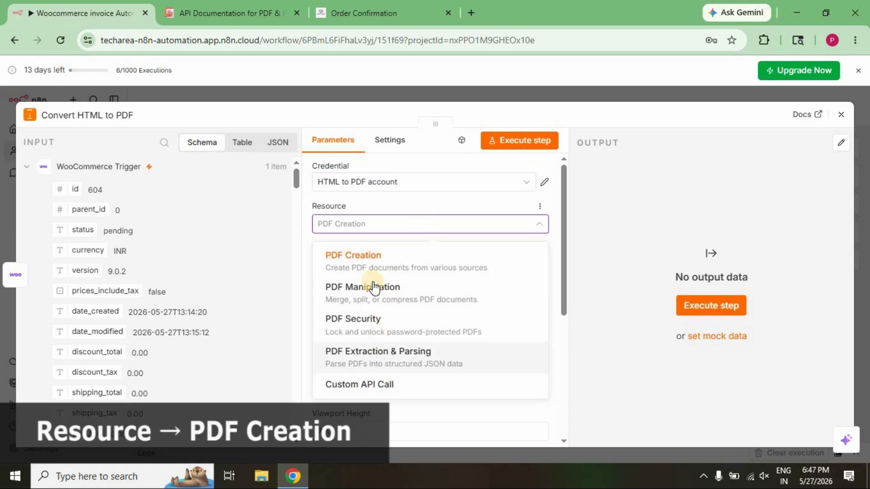
{"action": "left_click", "coordinate": [369, 256]}
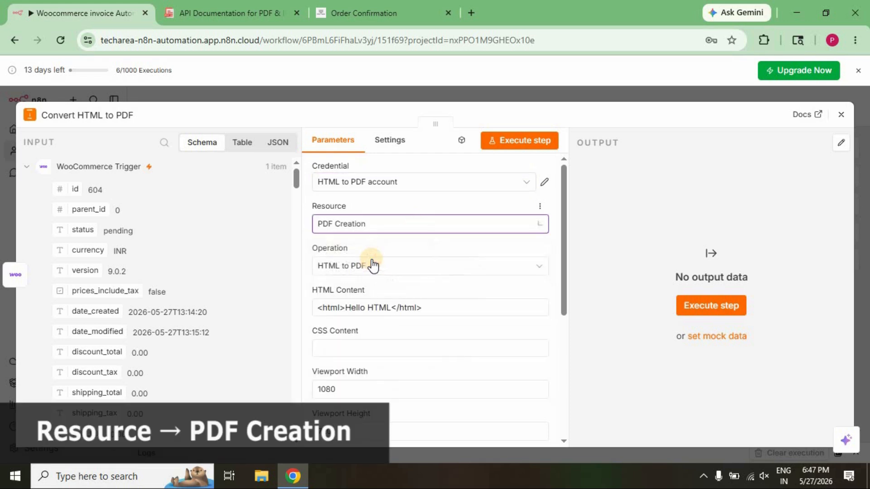
{"action": "left_click", "coordinate": [410, 268]}
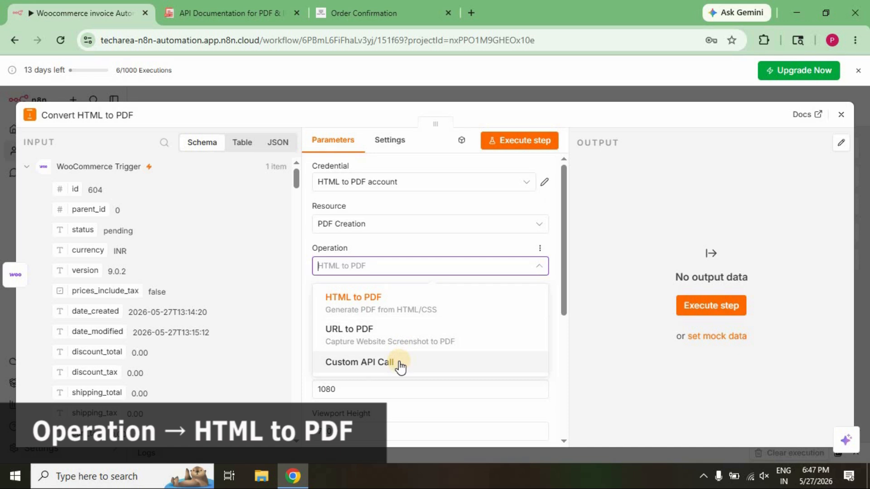
{"action": "left_click", "coordinate": [396, 306]}
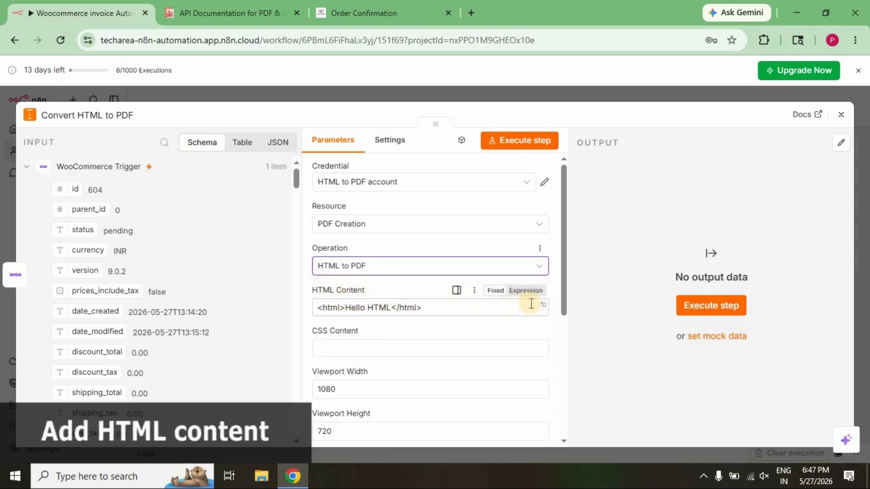
Switch HTML Content to an expression and replace the sample markup in the expanded editor with the heading <h1>Invoice</h1>.
{"action": "left_click", "coordinate": [524, 291]}
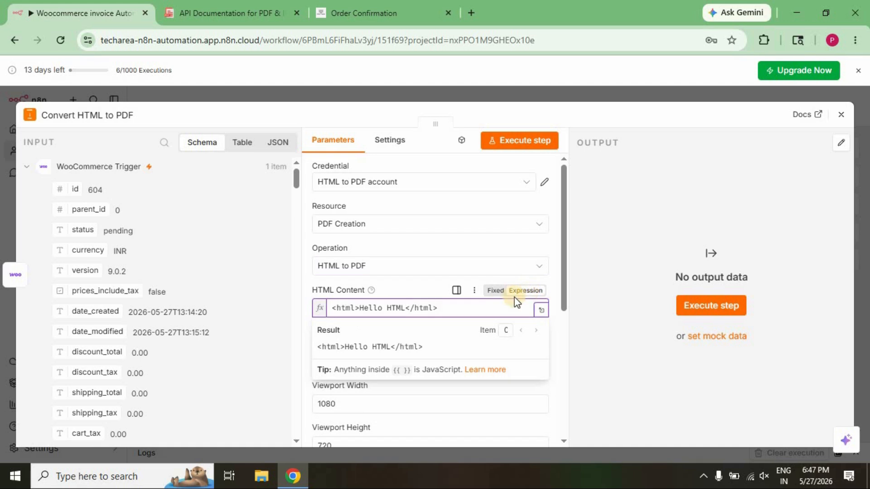
{"action": "left_click", "coordinate": [541, 309]}
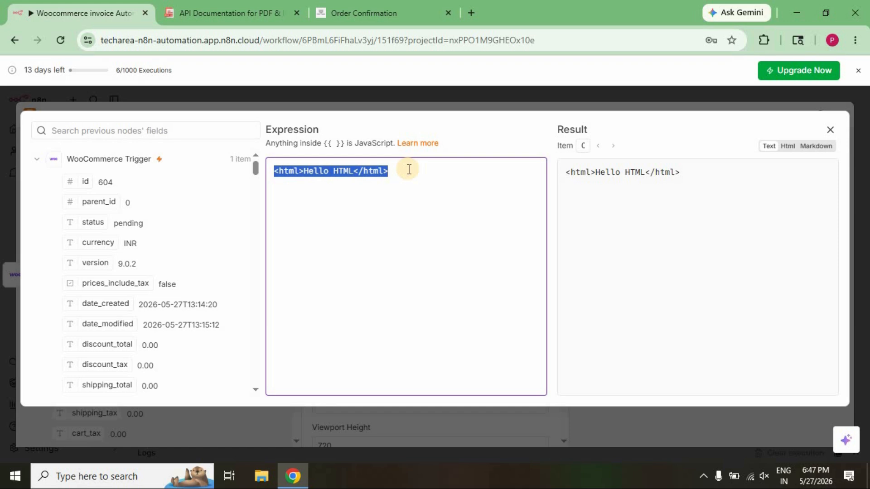
{"action": "type", "text": "<h1>Invoice"}
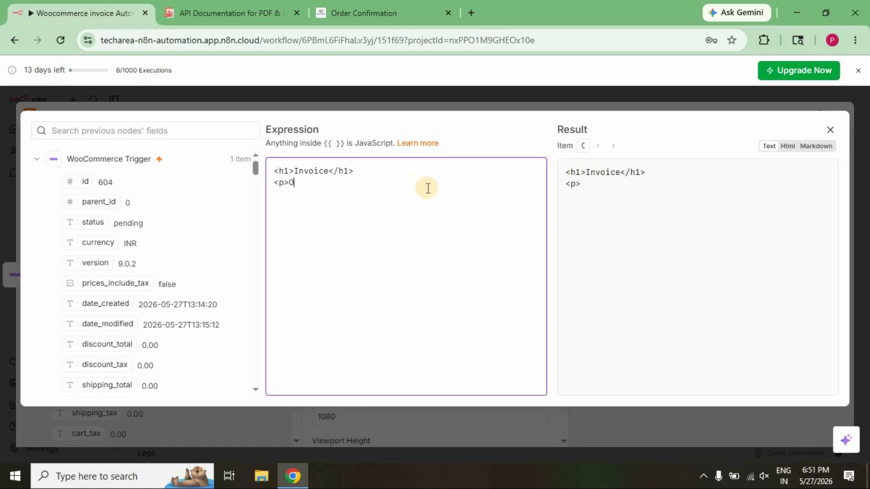
Add the line <p>Order Id: #{{ $json.id }}</p> below the heading, taking the id field from the WooCommerce Trigger data.
{"action": "type", "text": "rder Id:"}
{"action": "left_click_drag", "start_coordinate": [105, 187], "coordinate": [351, 183]}
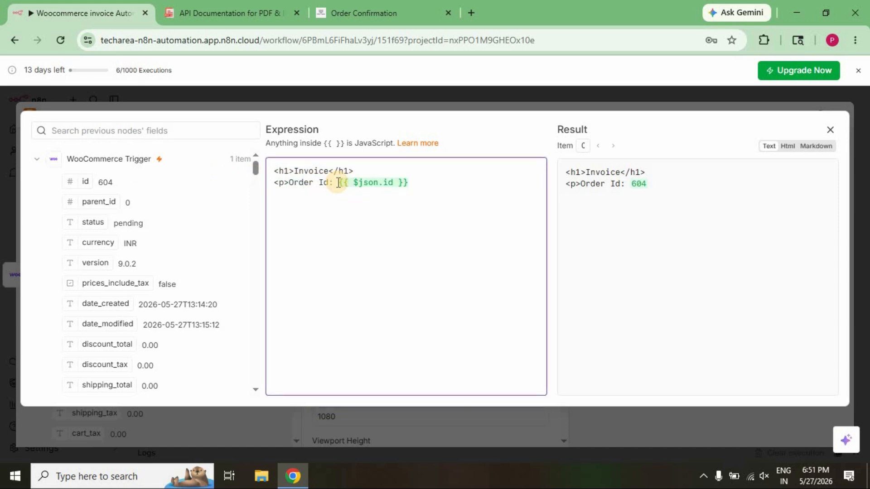
{"action": "left_click", "coordinate": [338, 182]}
{"action": "type", "text": "#"}
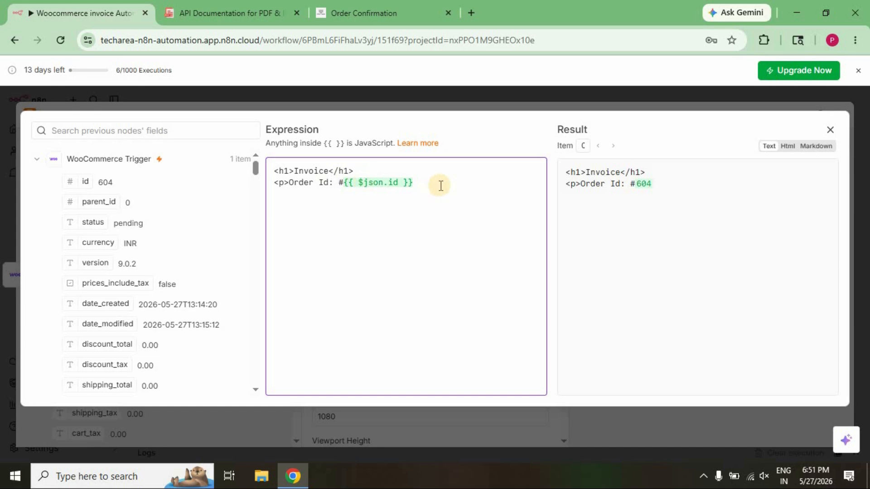
{"action": "left_click", "coordinate": [440, 186]}
{"action": "type", "text": "</p>"}
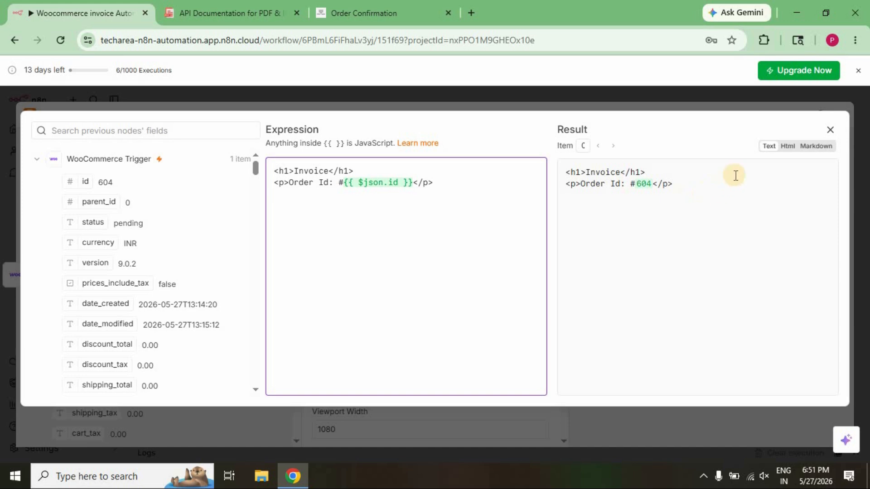
Preview the result as HTML and add the line <p>Customer: {{ $json.billing.first_name }} {{ $json.billing.last_name }} </p> below the order ID, using the trigger's billing fields.
{"action": "left_click", "coordinate": [787, 146]}
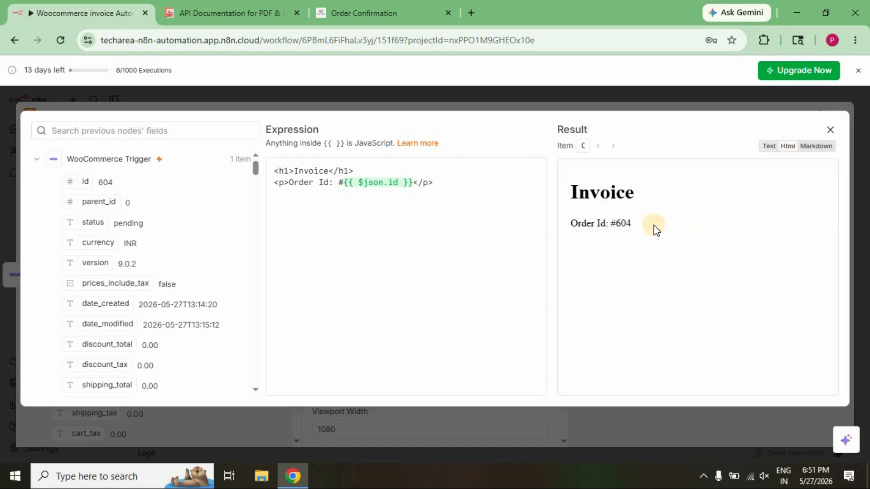
{"action": "left_click", "coordinate": [285, 197]}
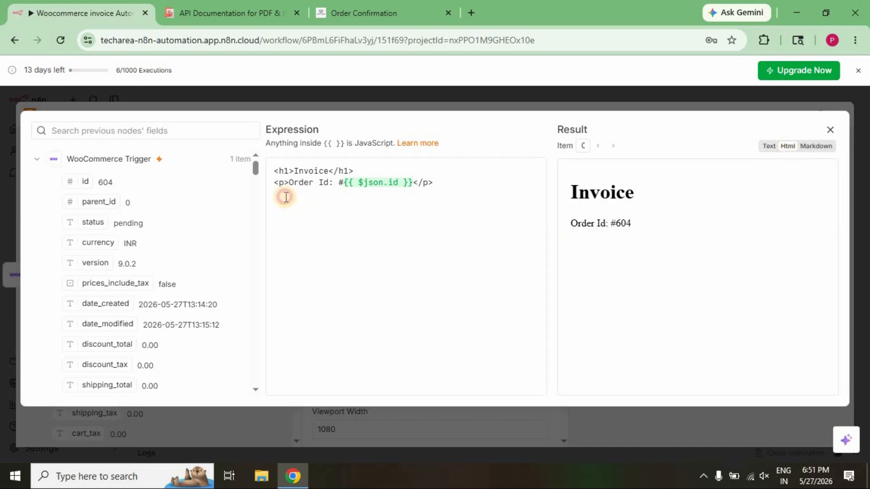
{"action": "type", "text": "<p>"}
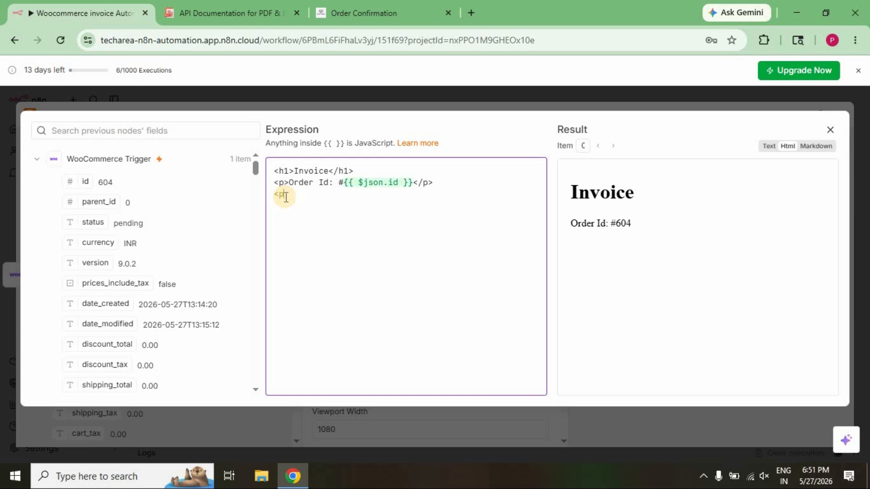
{"action": "type", "text": "Custome"}
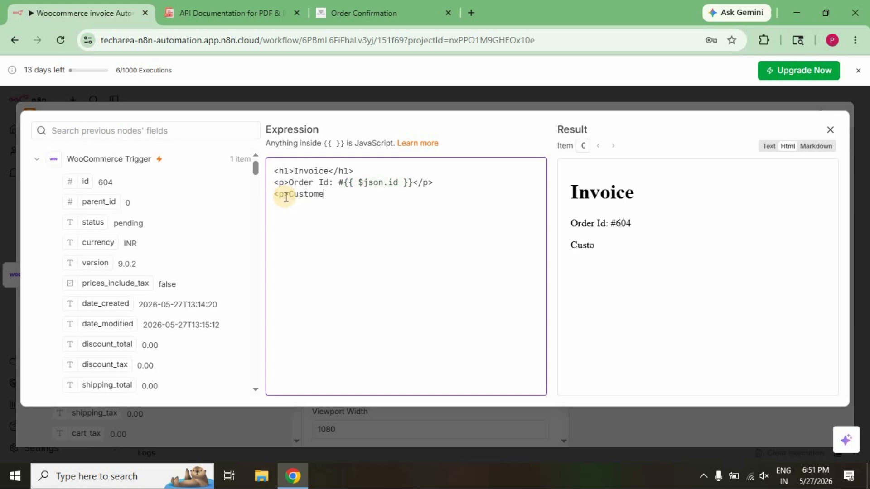
{"action": "type", "text": "r:"}
{"action": "scroll", "coordinate": [135, 299], "scroll_direction": "down", "scroll_amount": 3}
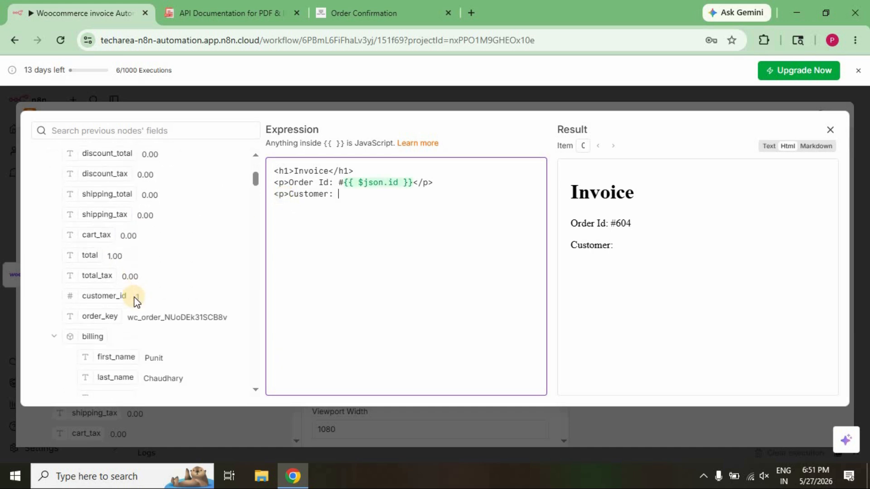
{"action": "left_click_drag", "start_coordinate": [123, 357], "coordinate": [343, 194]}
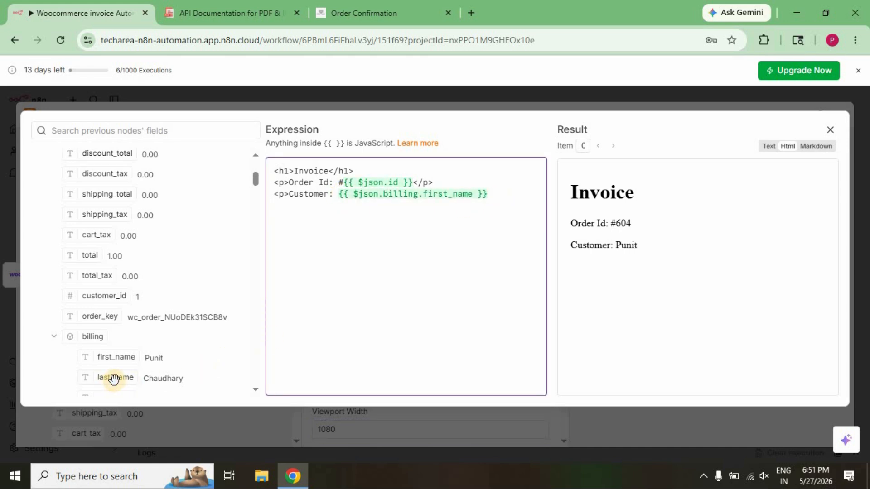
{"action": "left_click_drag", "start_coordinate": [114, 378], "coordinate": [491, 191]}
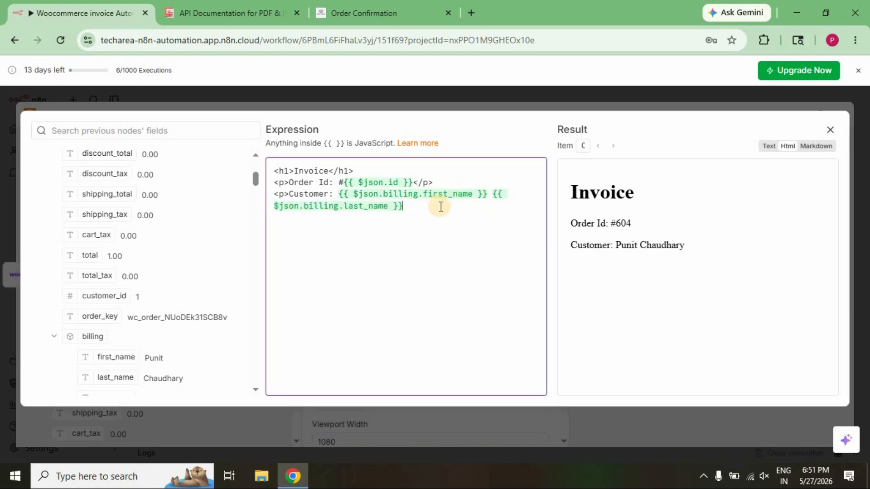
{"action": "type", "text": "<"}
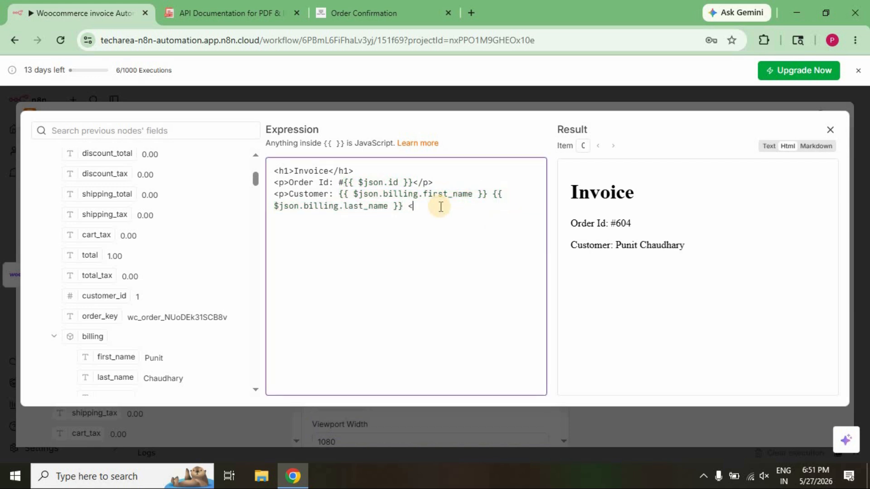
{"action": "type", "text": "/p> "}
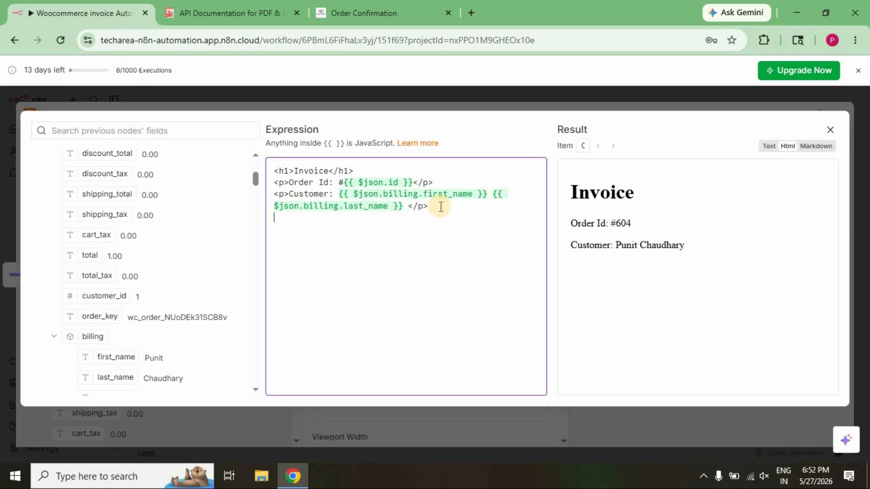
{"action": "type", "text": "<p>Total:"}
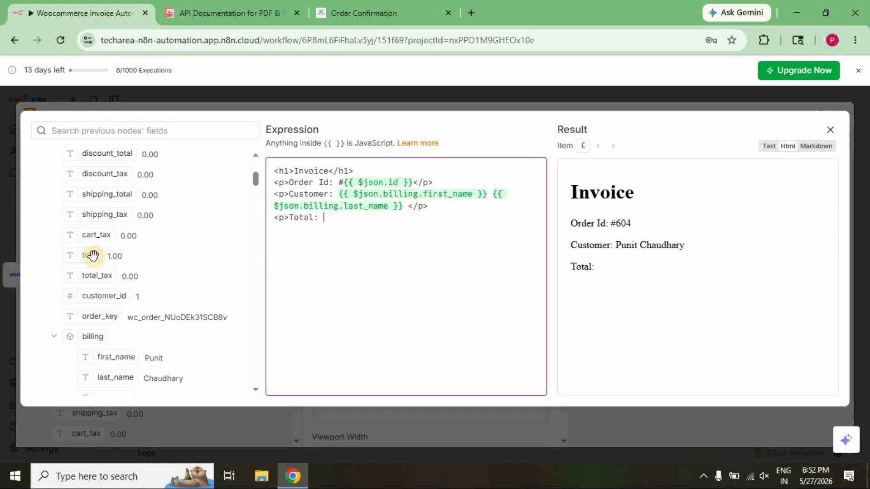
Add the line <p>Total: {{ $json.total }} </p> below the customer line, taking the total field from the WooCommerce Trigger data.
{"action": "left_click_drag", "start_coordinate": [93, 255], "coordinate": [407, 219]}
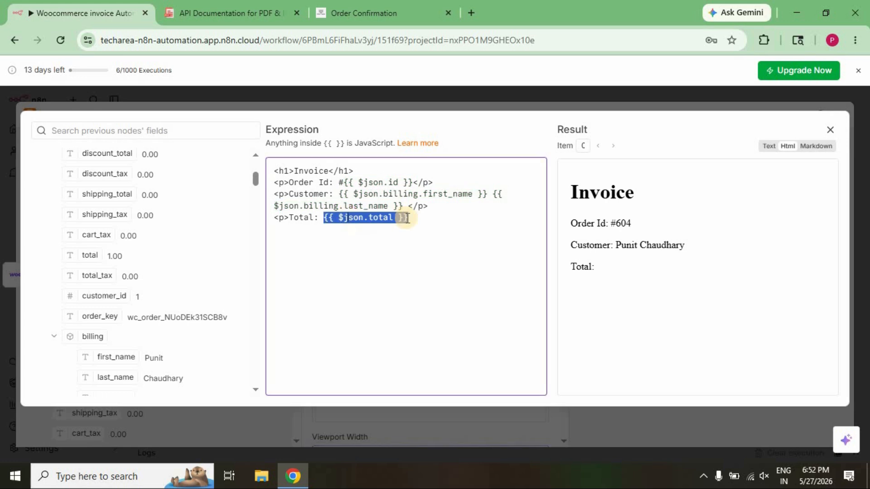
{"action": "left_click", "coordinate": [418, 218]}
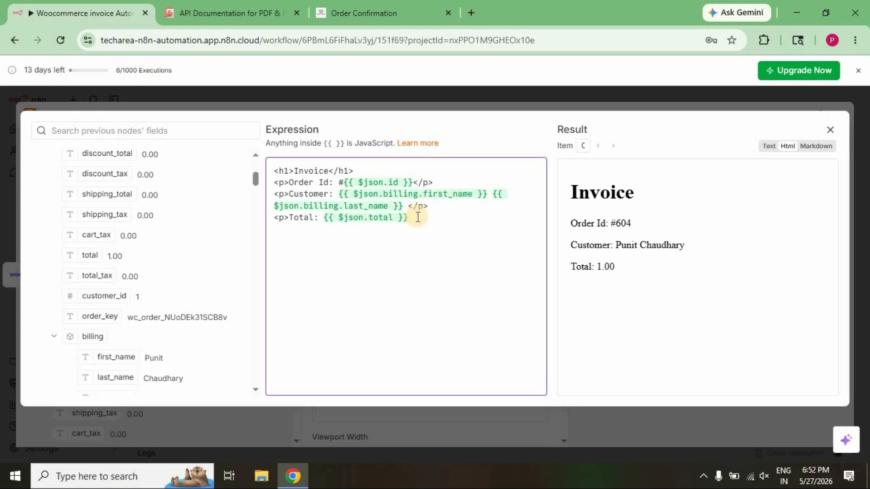
{"action": "type", "text": "</p>"}
Add the closing line <p>Thanks for shopping with us</p> below the total and close the expanded expression editor.
{"action": "key", "text": "Return"}
{"action": "type", "text": "<"}
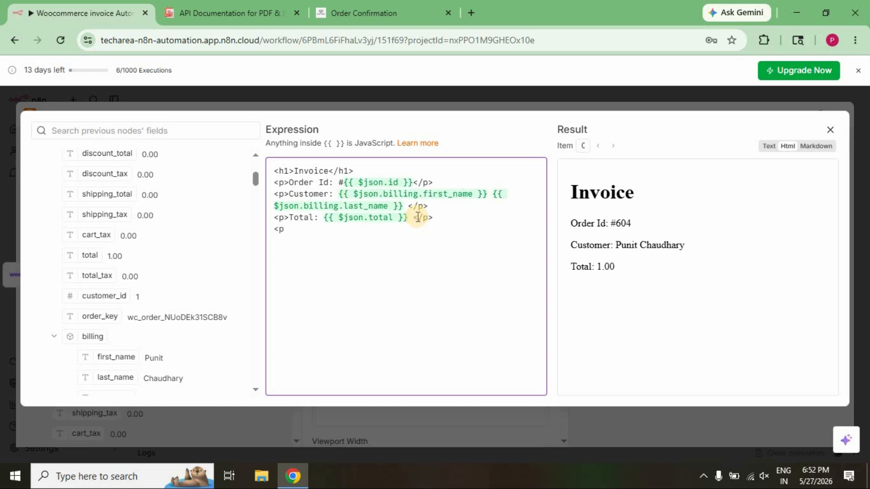
{"action": "type", "text": "p>Than"}
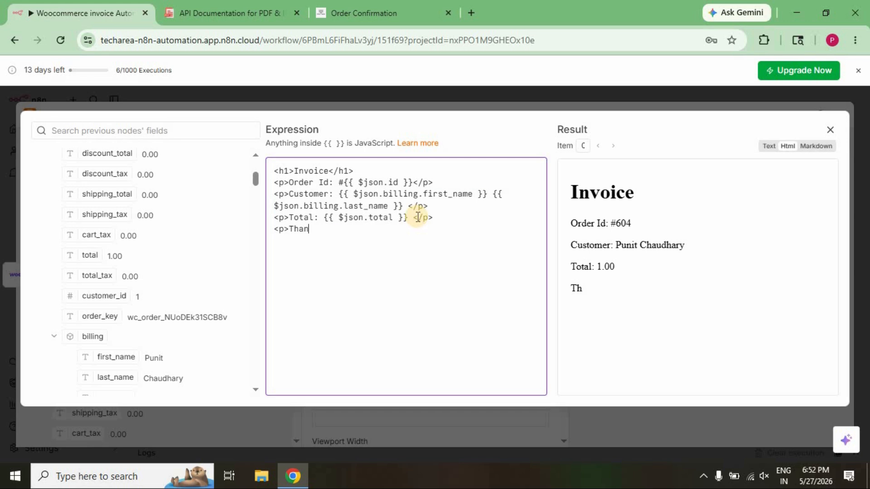
{"action": "type", "text": "ks for"}
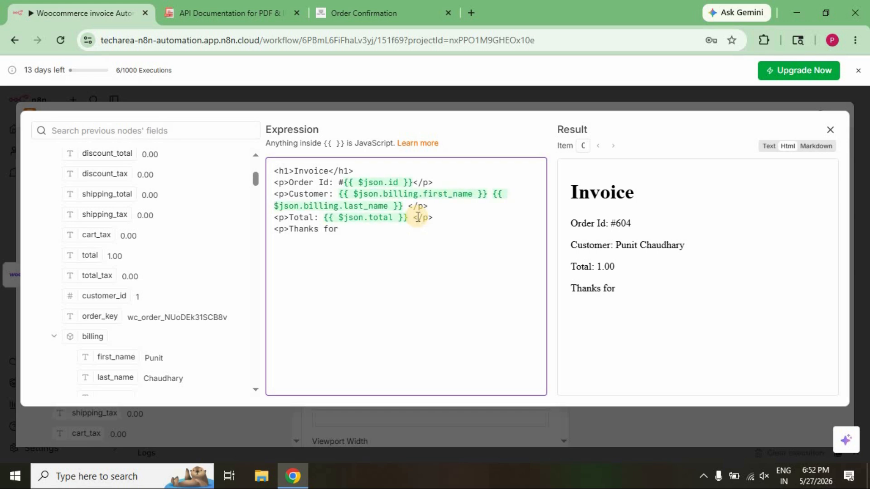
{"action": "type", "text": " shoppin"}
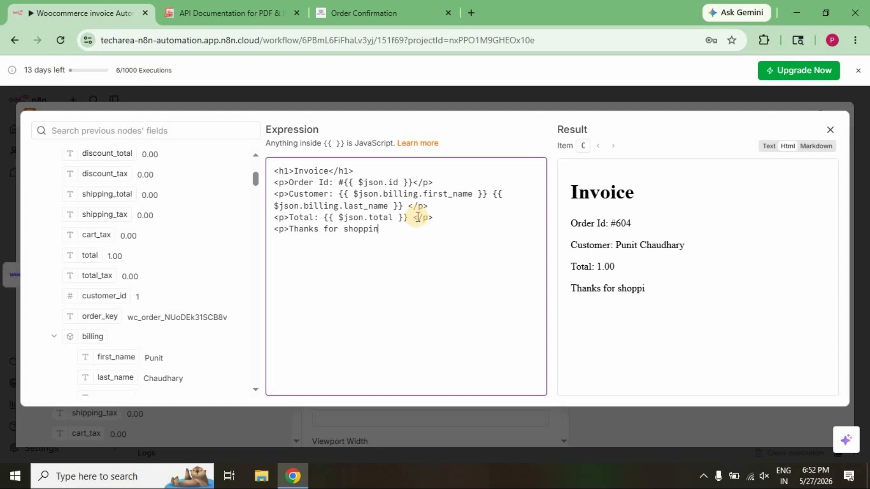
{"action": "type", "text": "g with us"}
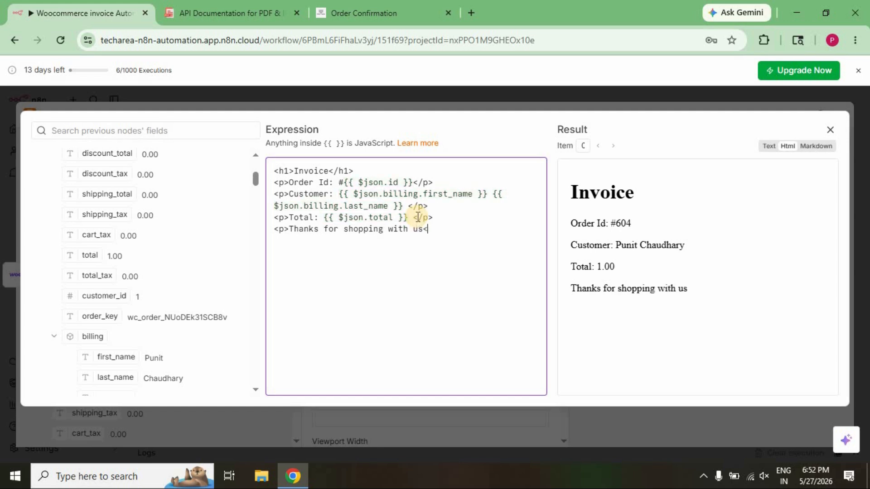
{"action": "type", "text": "</p>"}
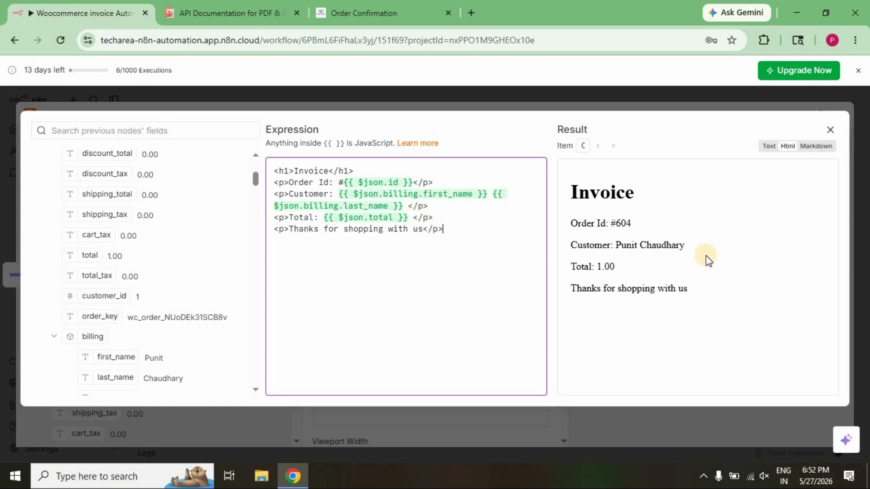
{"action": "left_click", "coordinate": [829, 129]}
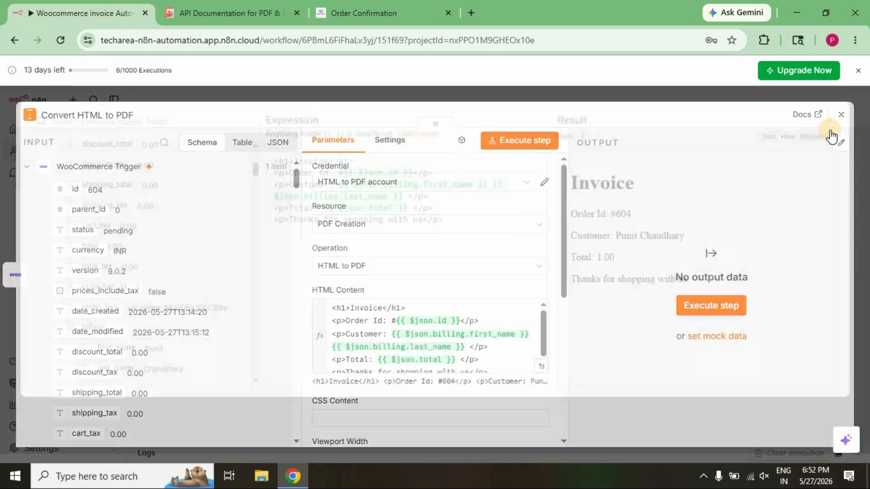
Set the Convert HTML to PDF node's Output Format to File and its Output Filename to invoice.
{"action": "scroll", "coordinate": [564, 243], "scroll_direction": "down", "scroll_amount": 2}
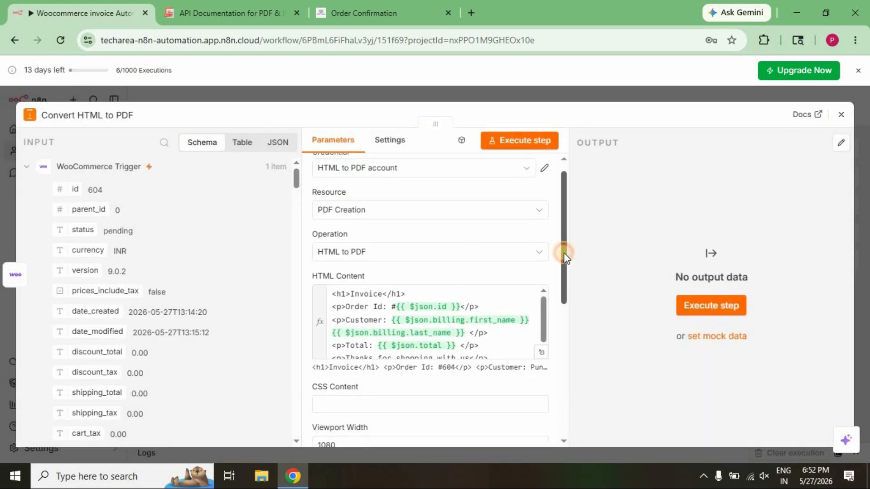
{"action": "scroll", "coordinate": [563, 302], "scroll_direction": "down", "scroll_amount": 3}
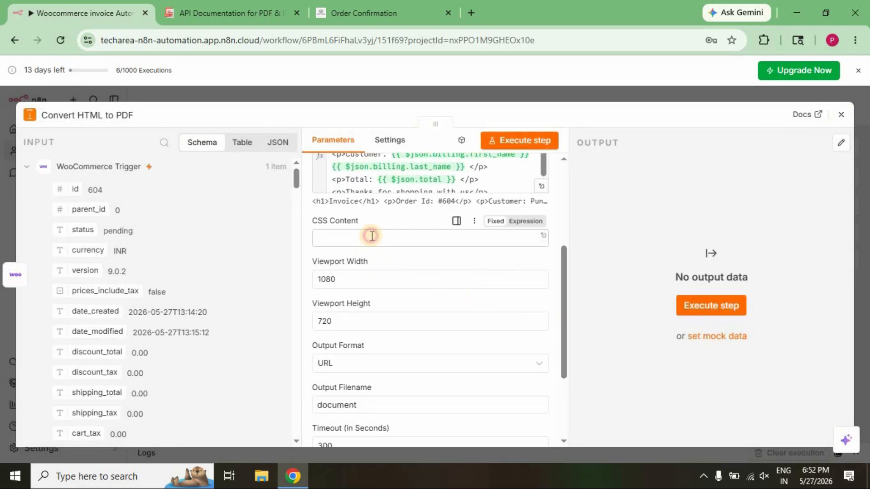
{"action": "left_click", "coordinate": [336, 235]}
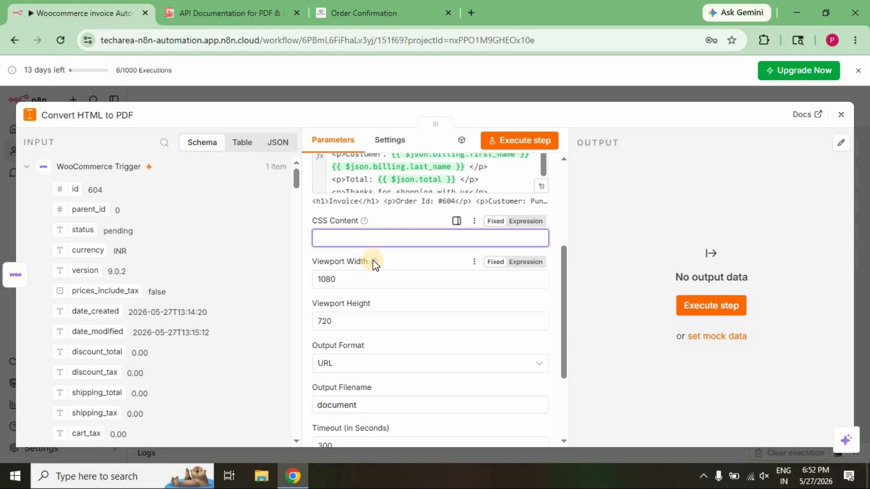
{"action": "mouse_move", "coordinate": [374, 262]}
{"action": "mouse_move", "coordinate": [375, 305]}
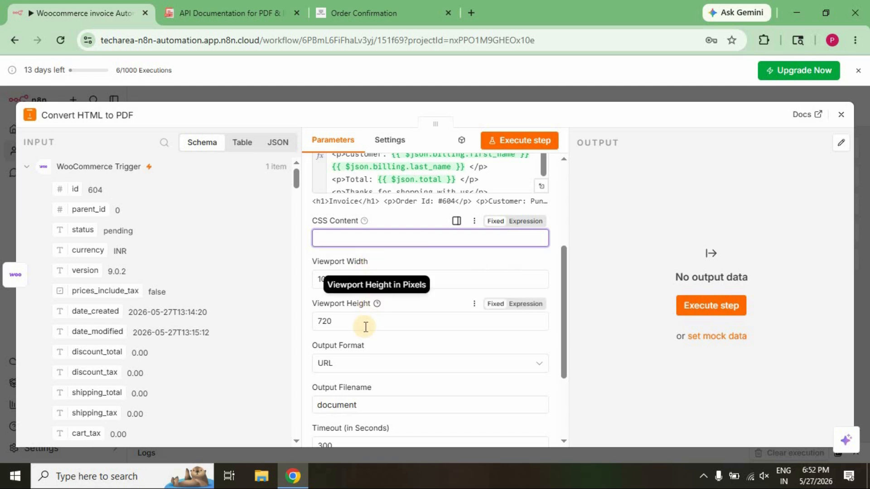
{"action": "left_click", "coordinate": [362, 323]}
{"action": "scroll", "coordinate": [354, 308], "scroll_direction": "down", "scroll_amount": 1}
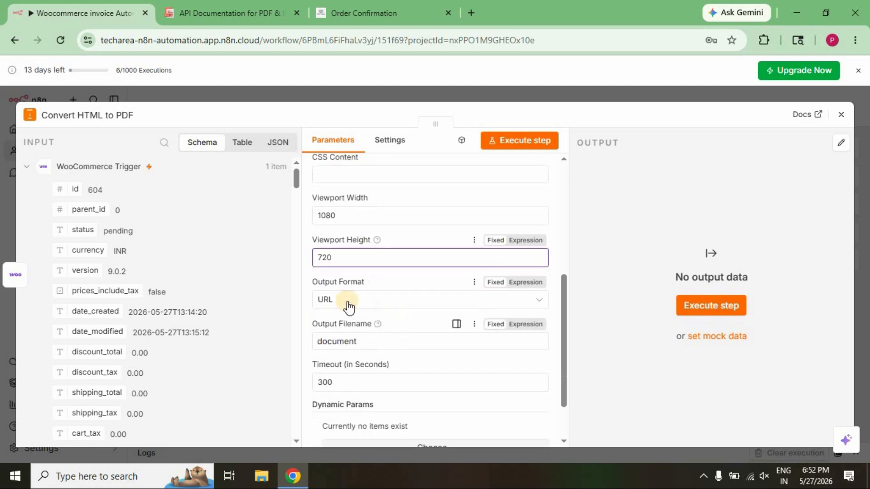
{"action": "left_click", "coordinate": [377, 301]}
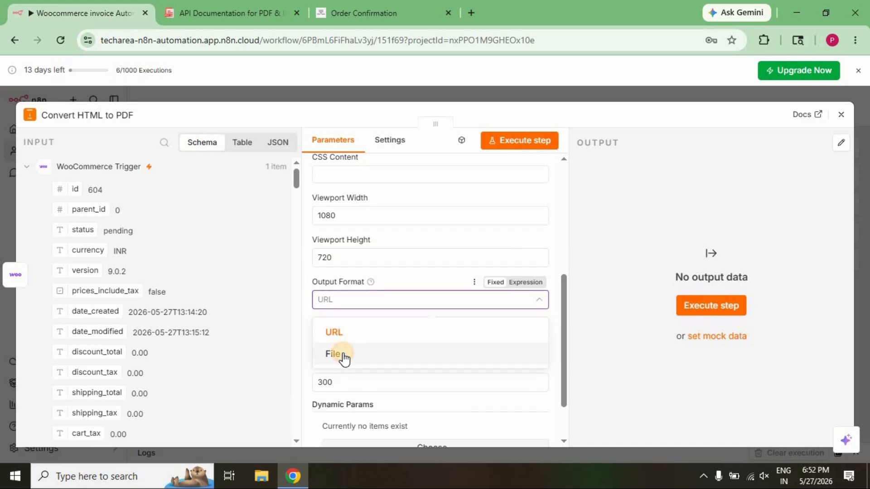
{"action": "left_click", "coordinate": [343, 356]}
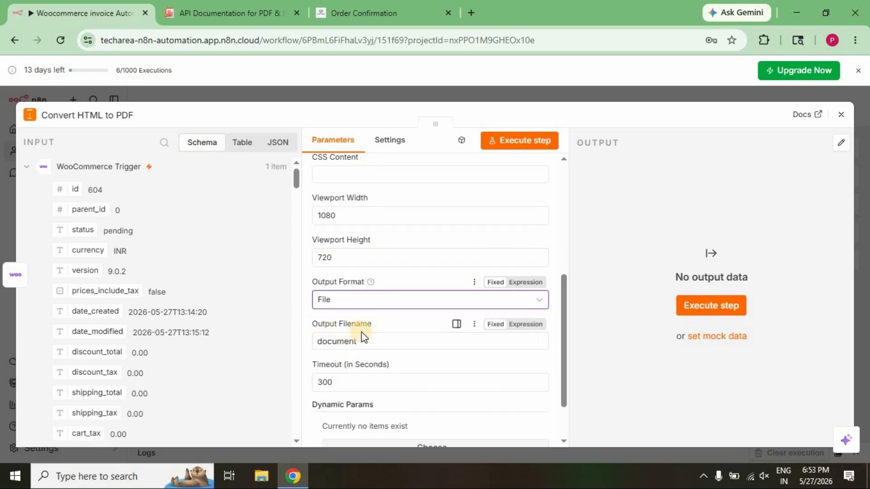
{"action": "left_click_drag", "start_coordinate": [376, 341], "coordinate": [314, 341]}
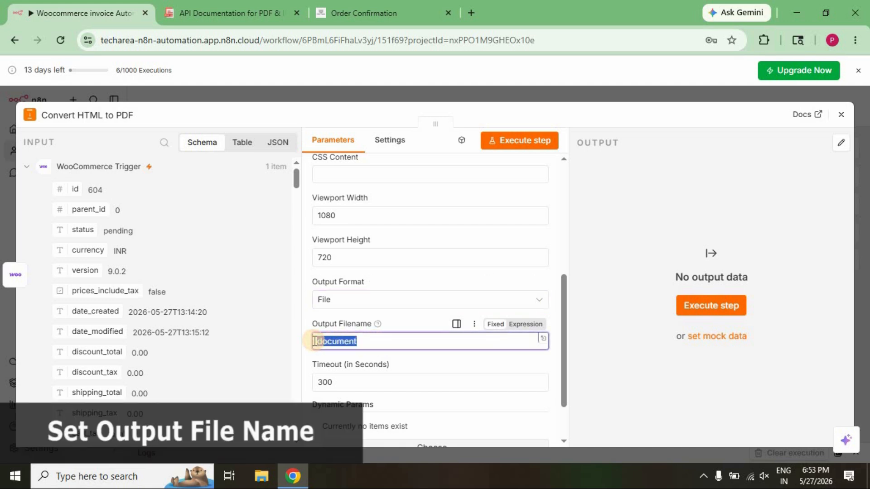
{"action": "type", "text": "invoice"}
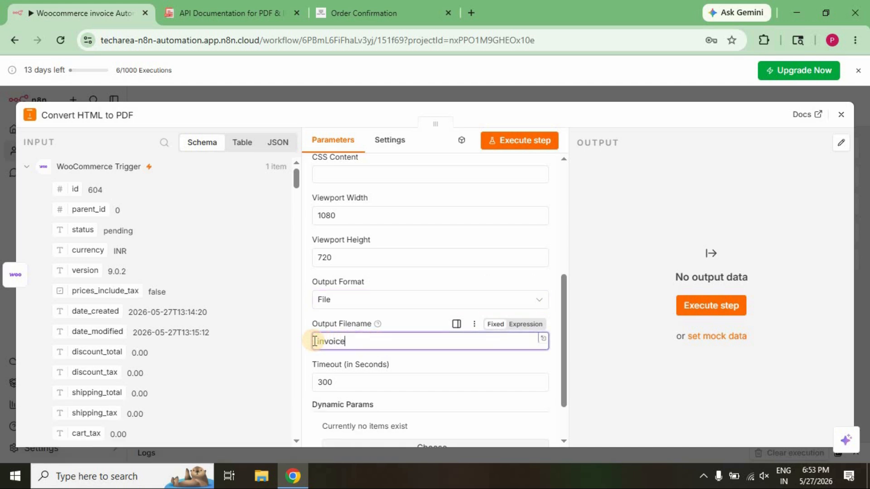
{"action": "left_click", "coordinate": [423, 355]}
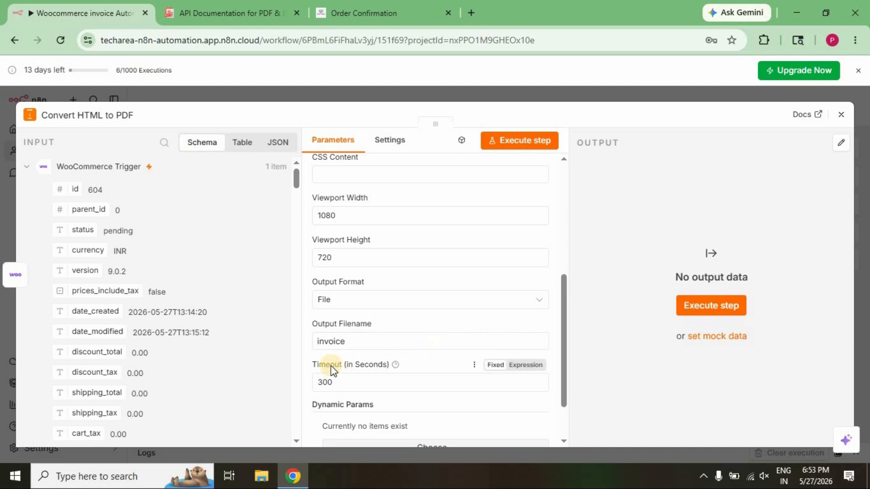
Execute the Convert HTML to PDF step and check the file name, extension and data property of its binary output.
{"action": "mouse_move", "coordinate": [396, 369]}
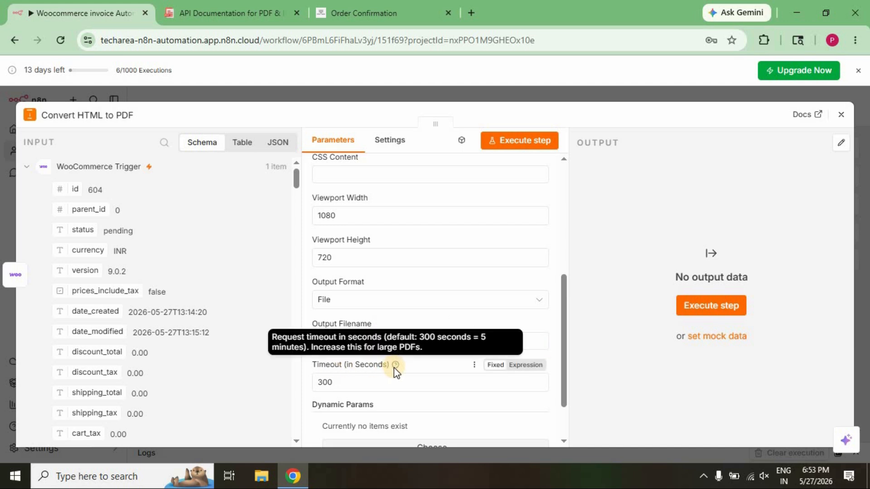
{"action": "left_click", "coordinate": [422, 371]}
{"action": "scroll", "coordinate": [422, 370], "scroll_direction": "down", "scroll_amount": 2}
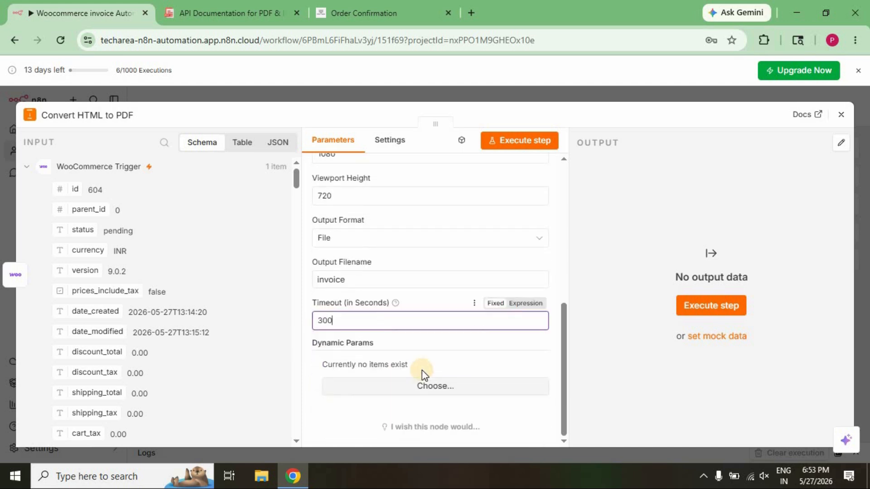
{"action": "scroll", "coordinate": [422, 371], "scroll_direction": "up", "scroll_amount": 10}
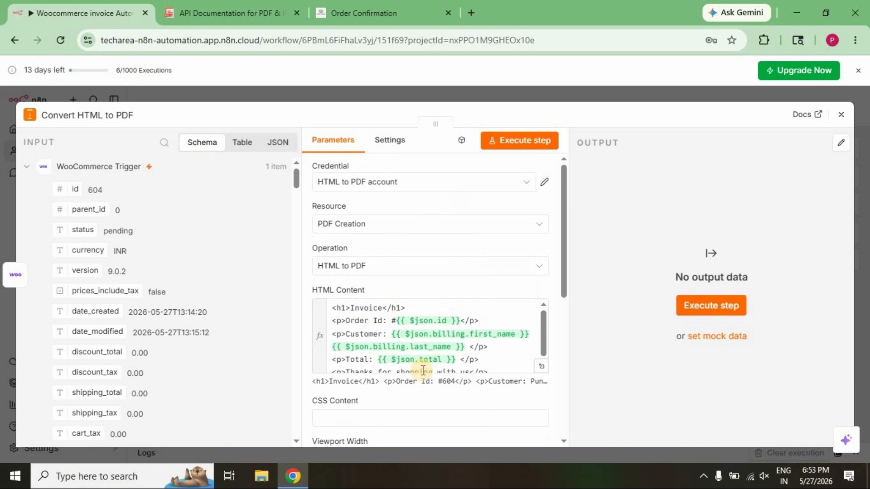
{"action": "left_click", "coordinate": [522, 144]}
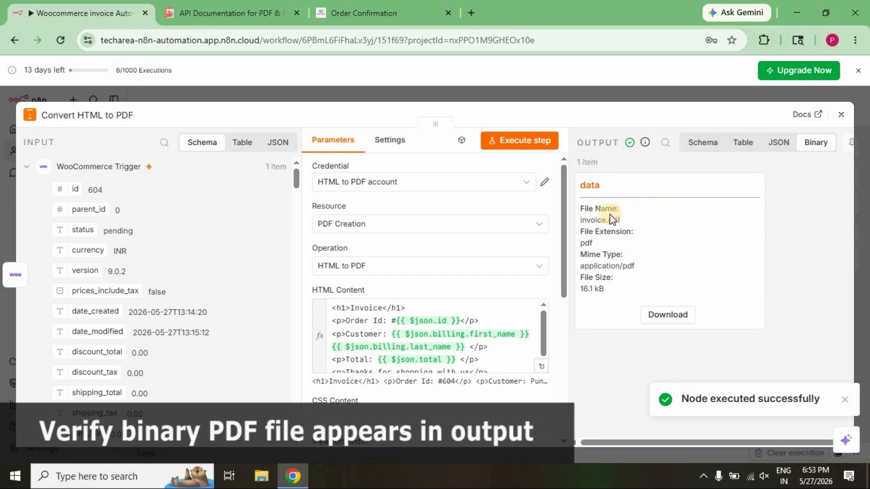
{"action": "left_click_drag", "start_coordinate": [582, 219], "coordinate": [604, 242]}
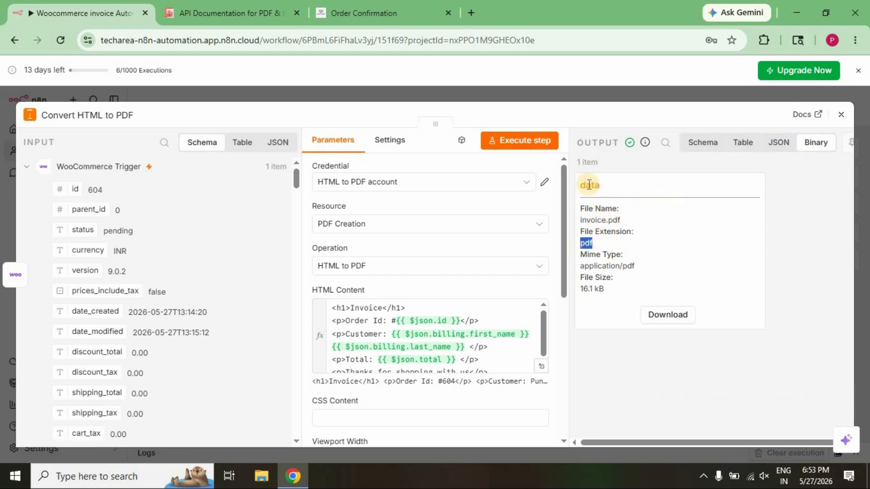
{"action": "left_click_drag", "start_coordinate": [581, 185], "coordinate": [607, 188]}
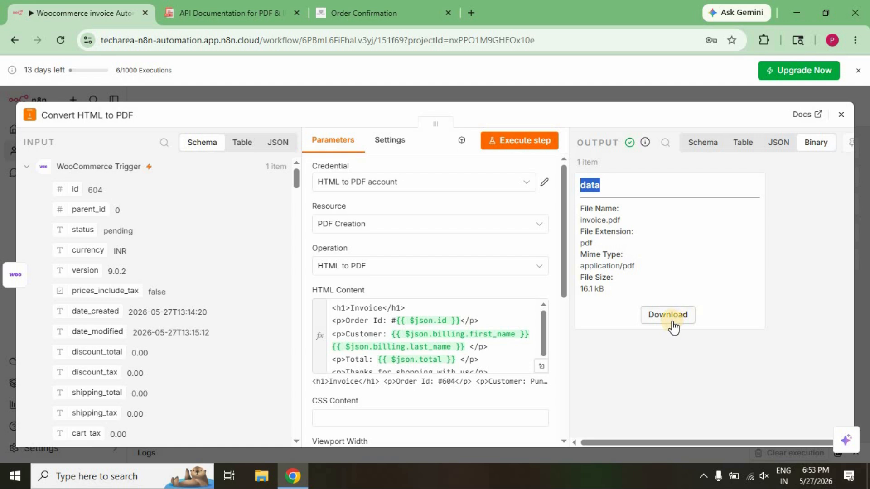
Close the Convert HTML to PDF settings and add a Gmail node with the Send a message action after it.
{"action": "left_click", "coordinate": [676, 365]}
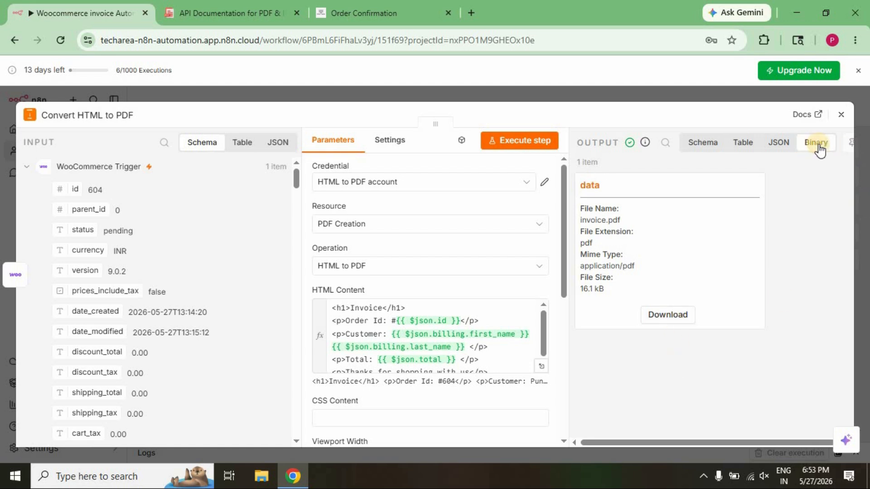
{"action": "left_click", "coordinate": [841, 115]}
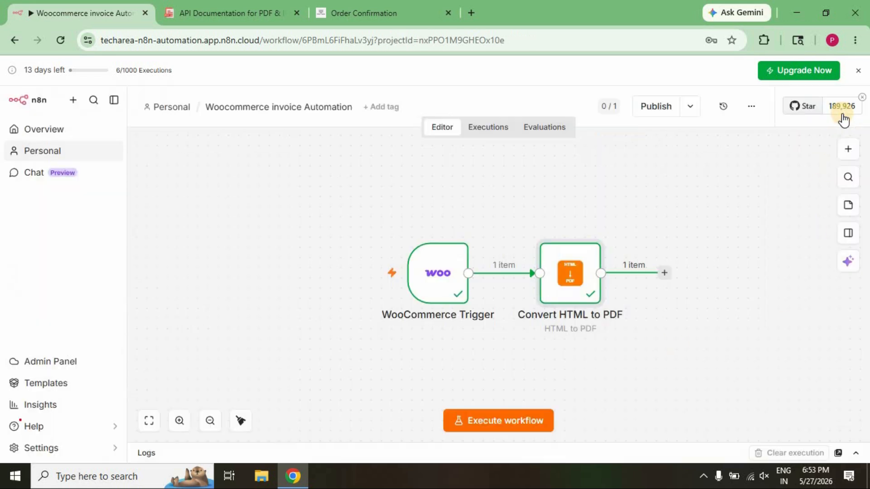
{"action": "left_click", "coordinate": [666, 274]}
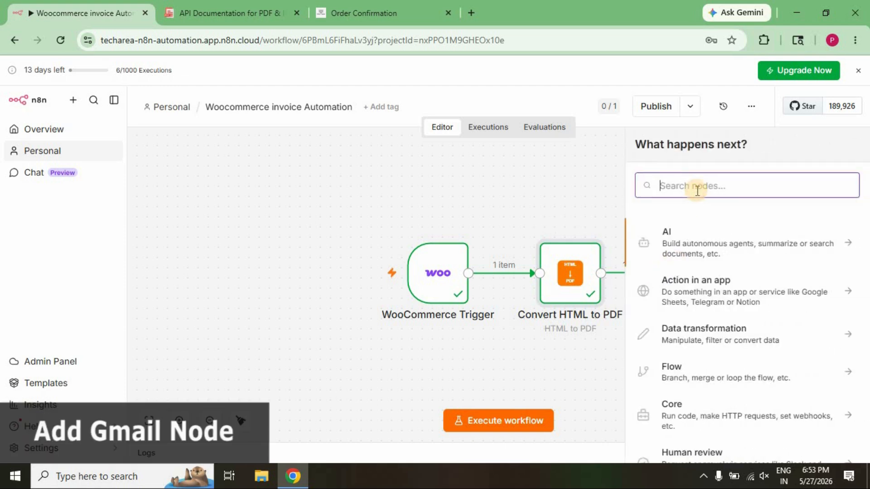
{"action": "type", "text": "gmail"}
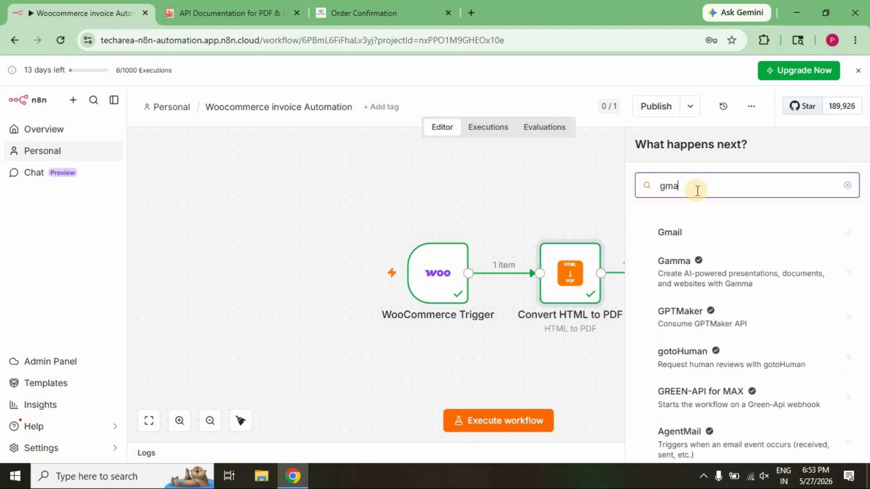
{"action": "left_click", "coordinate": [678, 232]}
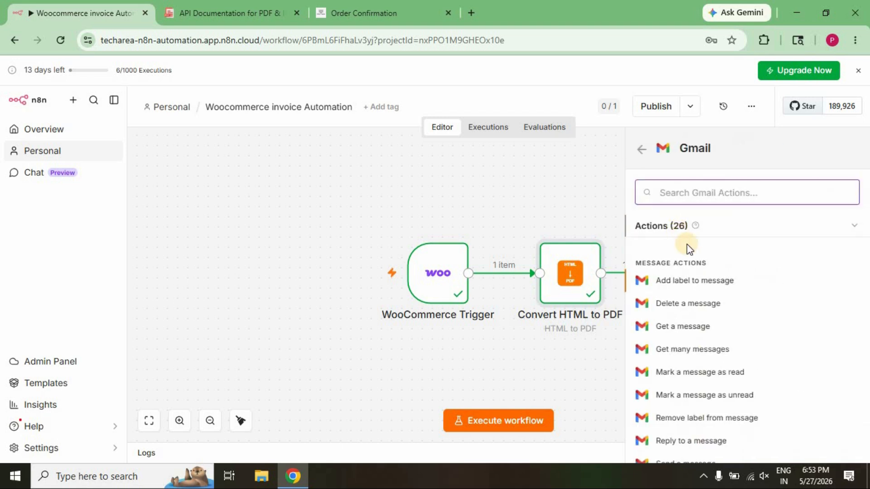
{"action": "scroll", "coordinate": [702, 342], "scroll_direction": "down", "scroll_amount": 2}
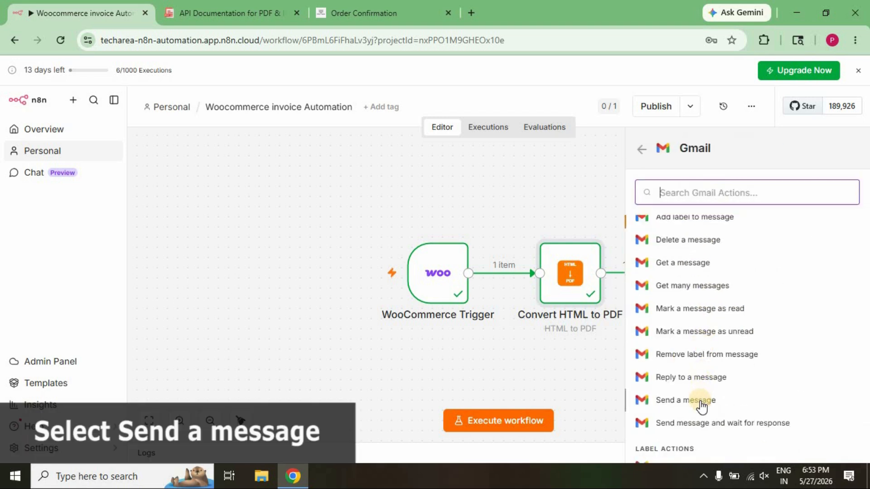
{"action": "left_click", "coordinate": [701, 406]}
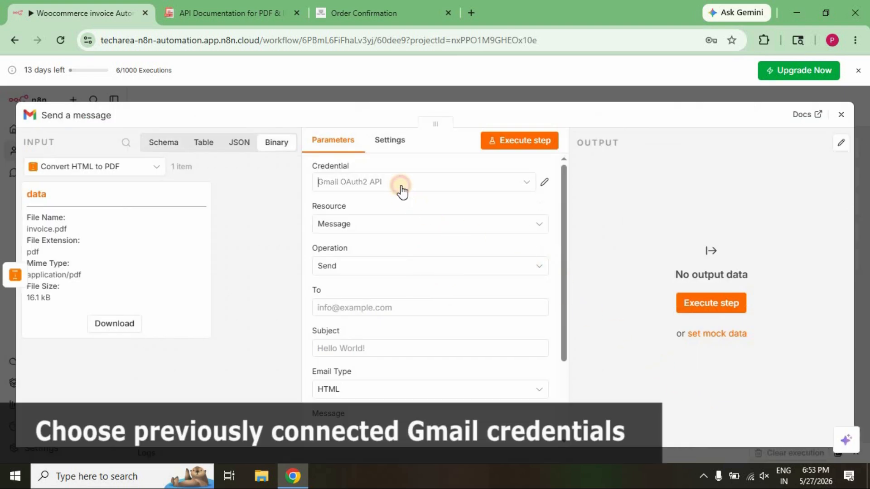
Set the Gmail node's credential to Gmail OAuth2 API, with Message as the resource and Send as the operation.
{"action": "left_click", "coordinate": [401, 190]}
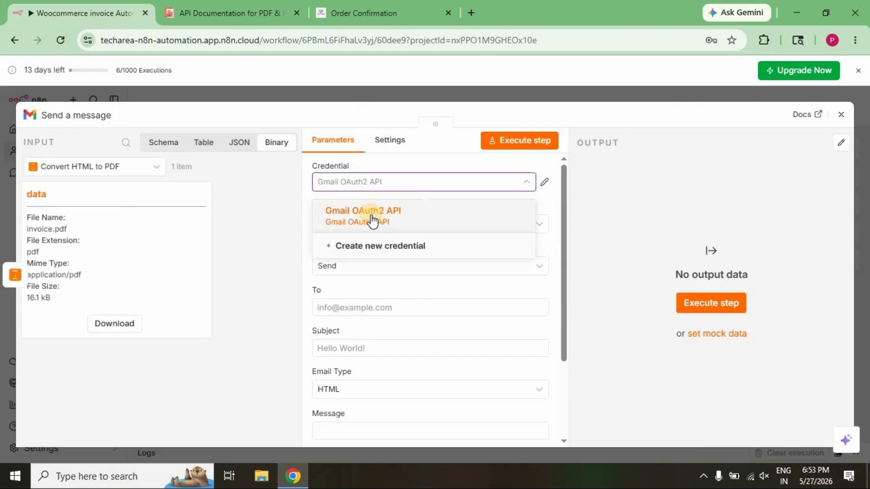
{"action": "left_click", "coordinate": [372, 220]}
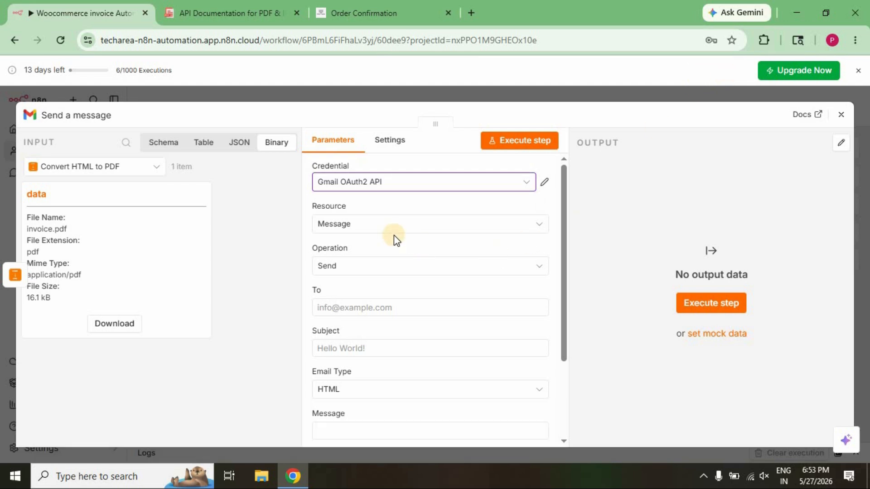
{"action": "left_click", "coordinate": [405, 229]}
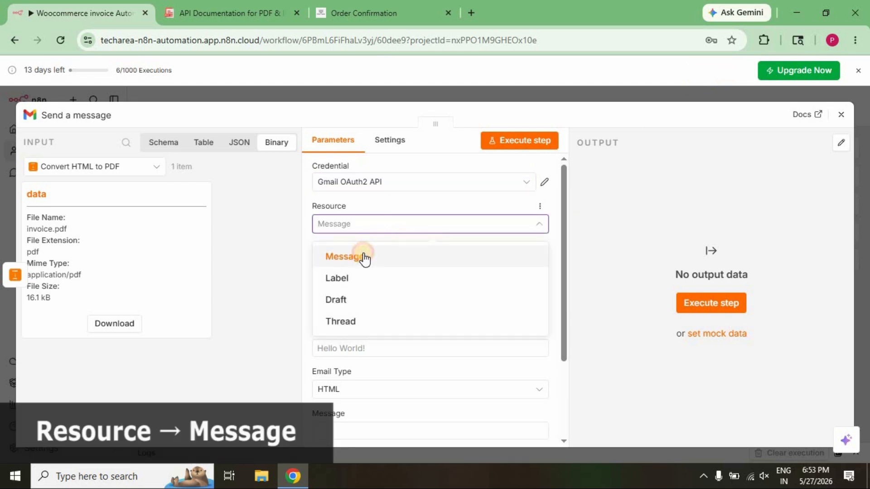
{"action": "left_click", "coordinate": [365, 258]}
{"action": "left_click", "coordinate": [384, 268]}
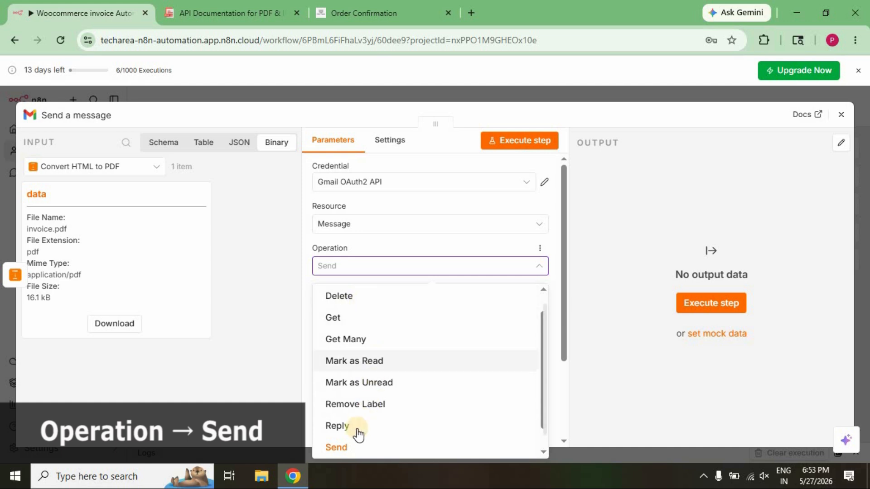
{"action": "left_click", "coordinate": [345, 446]}
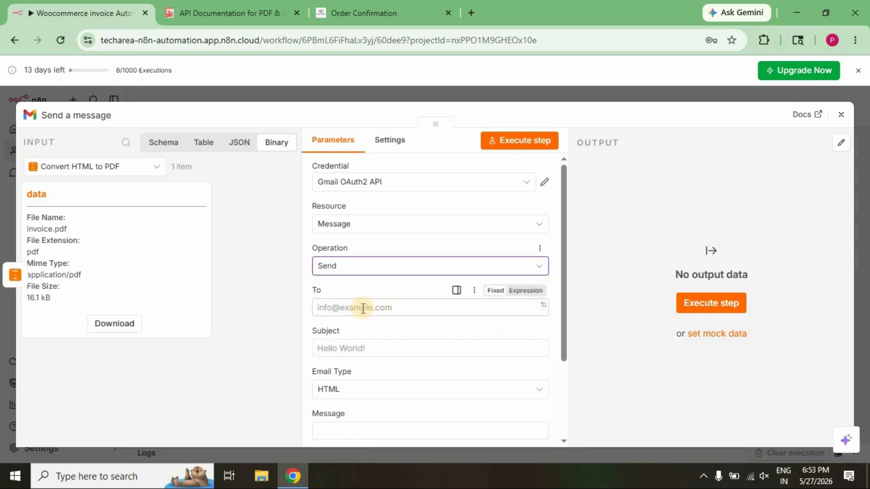
Map the billing email field from the WooCommerce Trigger data into the message's To field.
{"action": "left_click", "coordinate": [362, 309]}
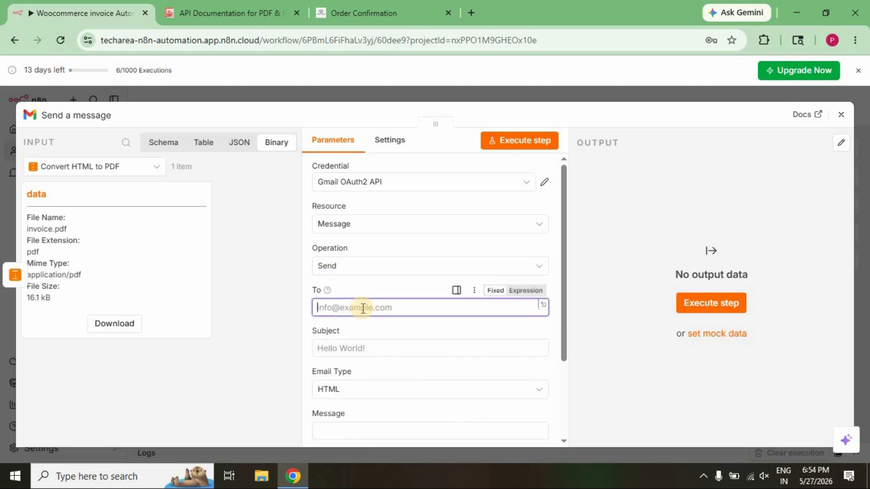
{"action": "left_click", "coordinate": [158, 171]}
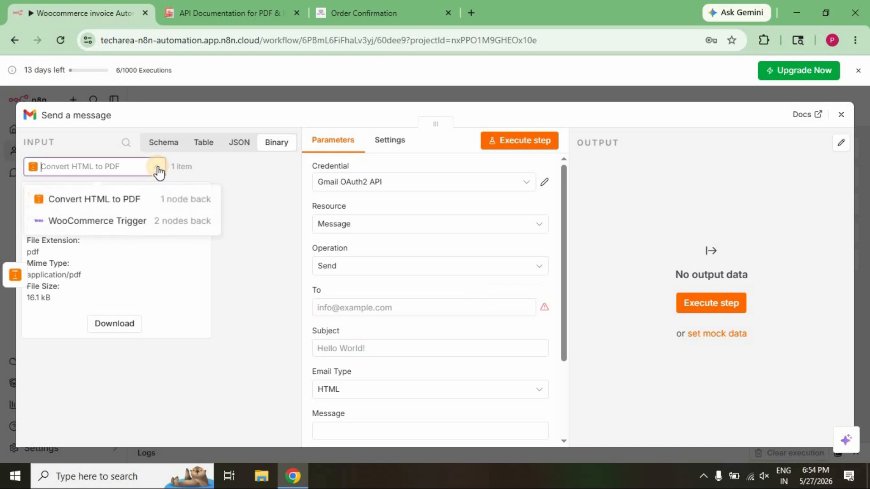
{"action": "left_click", "coordinate": [119, 223]}
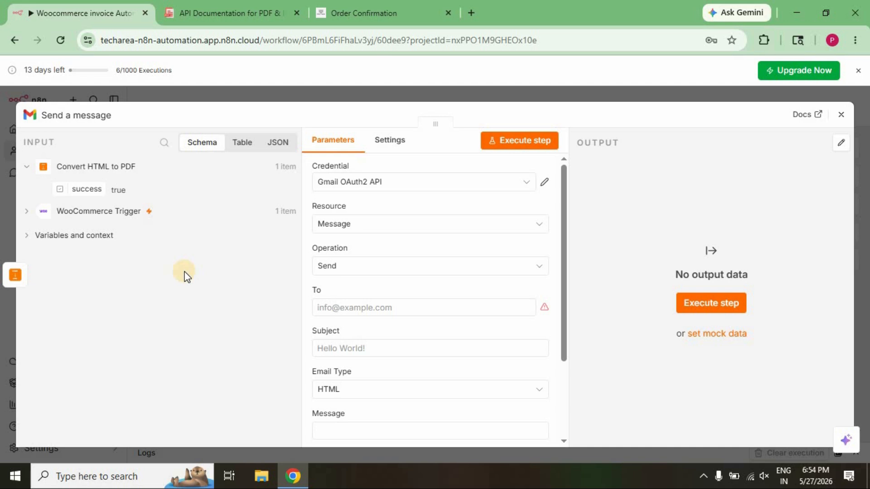
{"action": "left_click", "coordinate": [27, 211]}
{"action": "scroll", "coordinate": [224, 297], "scroll_direction": "down", "scroll_amount": 5}
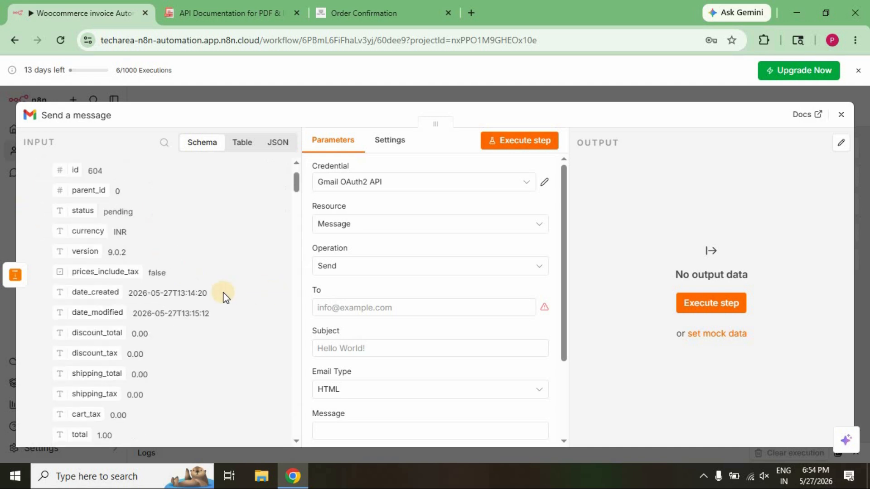
{"action": "scroll", "coordinate": [223, 297], "scroll_direction": "down", "scroll_amount": 2}
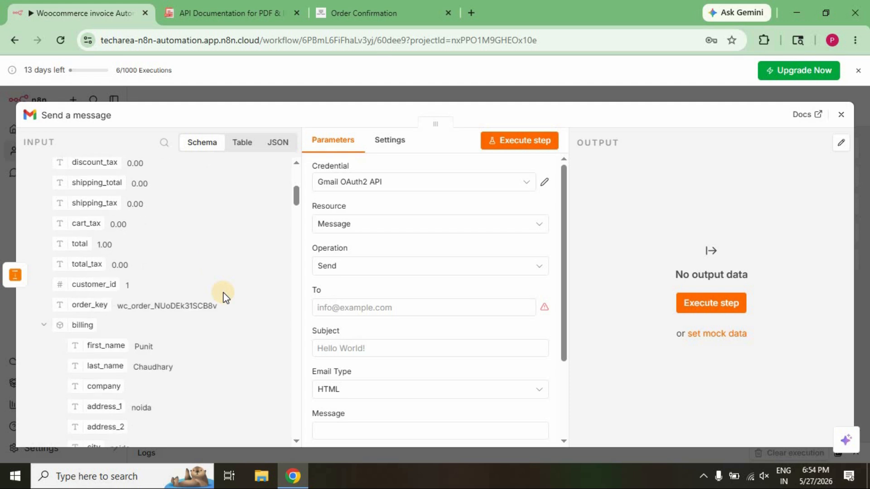
{"action": "scroll", "coordinate": [225, 297], "scroll_direction": "down", "scroll_amount": 2}
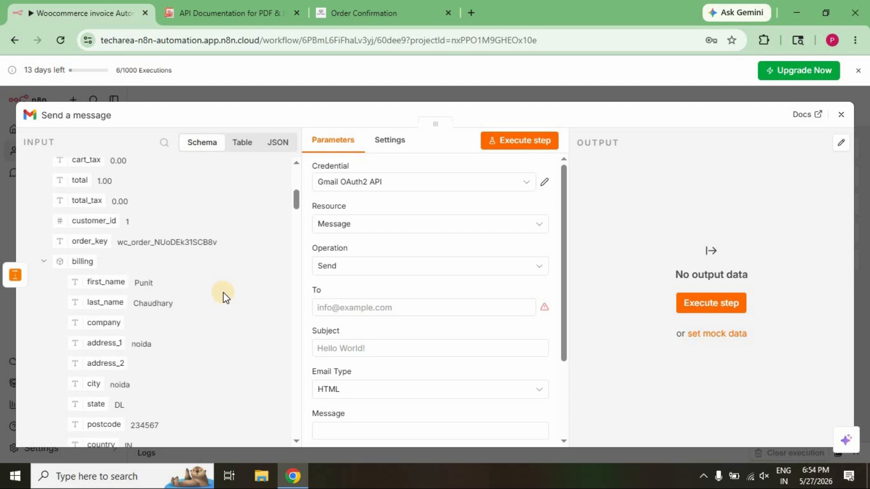
{"action": "scroll", "coordinate": [223, 297], "scroll_direction": "down", "scroll_amount": 2}
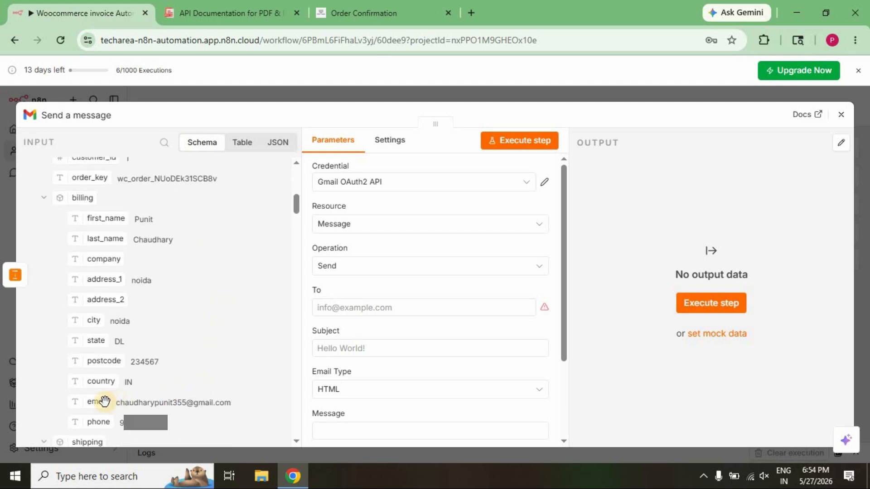
{"action": "left_click_drag", "start_coordinate": [100, 401], "coordinate": [370, 311]}
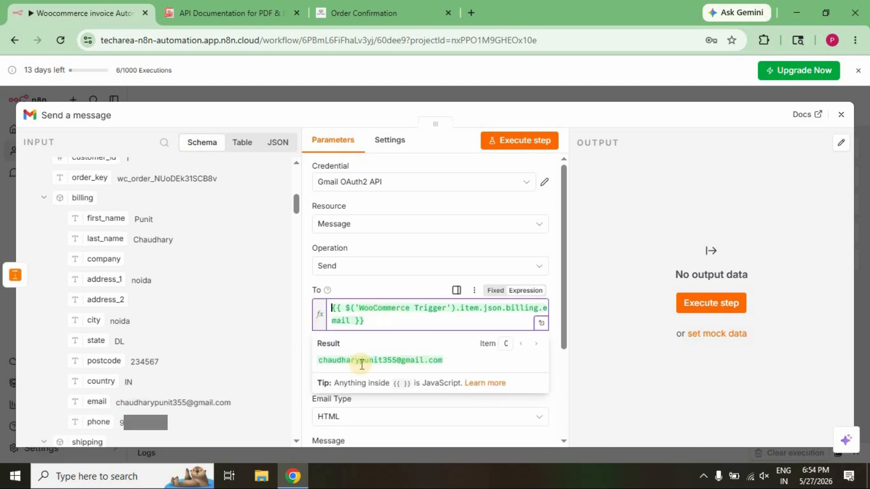
{"action": "left_click_drag", "start_coordinate": [319, 361], "coordinate": [467, 361]}
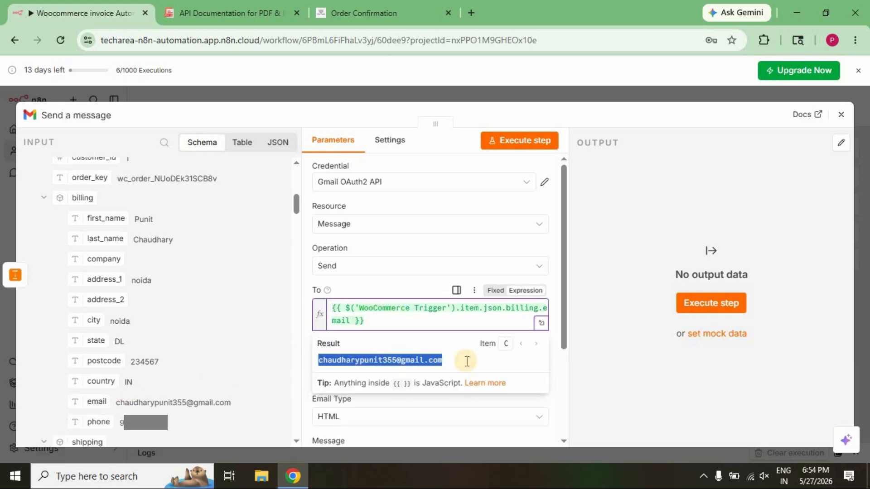
{"action": "left_click", "coordinate": [593, 367]}
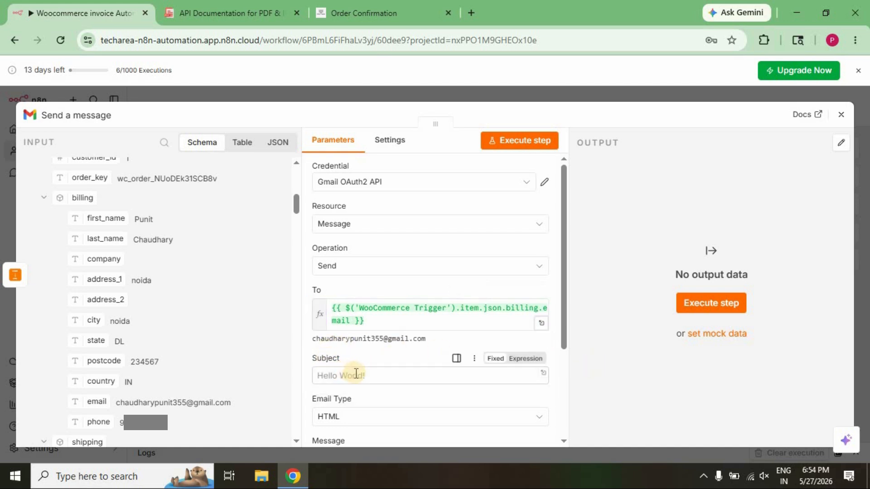
Set the subject to "Invoice for order id #" plus the trigger's id, and the message to "Please find the attached invoice document with this email.".
{"action": "scroll", "coordinate": [561, 330], "scroll_direction": "down", "scroll_amount": 3}
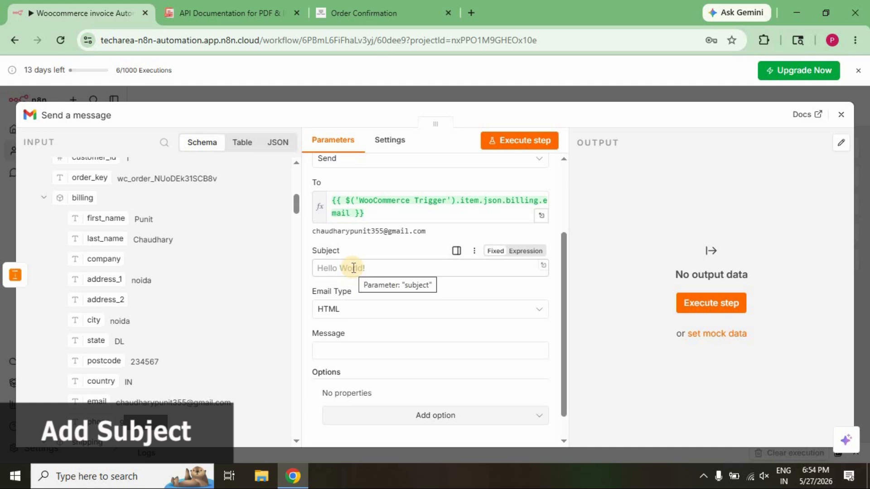
{"action": "left_click", "coordinate": [353, 268]}
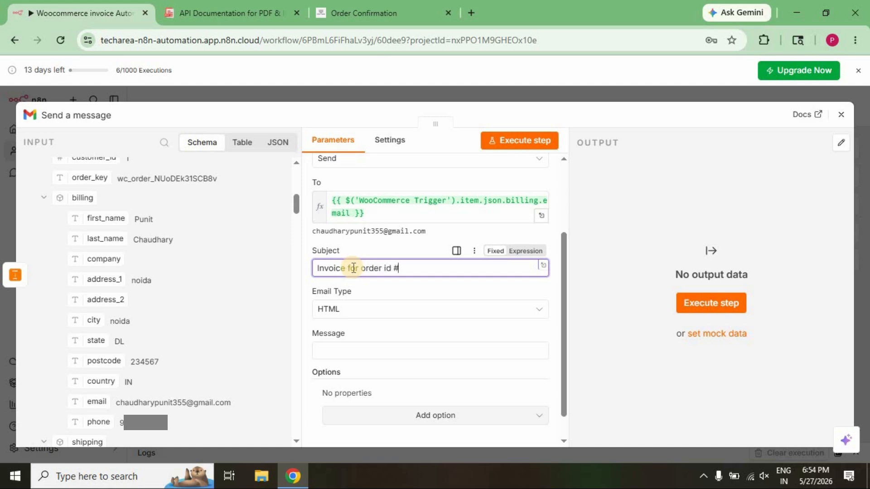
{"action": "left_click", "coordinate": [524, 251]}
{"action": "scroll", "coordinate": [196, 257], "scroll_direction": "up", "scroll_amount": 10}
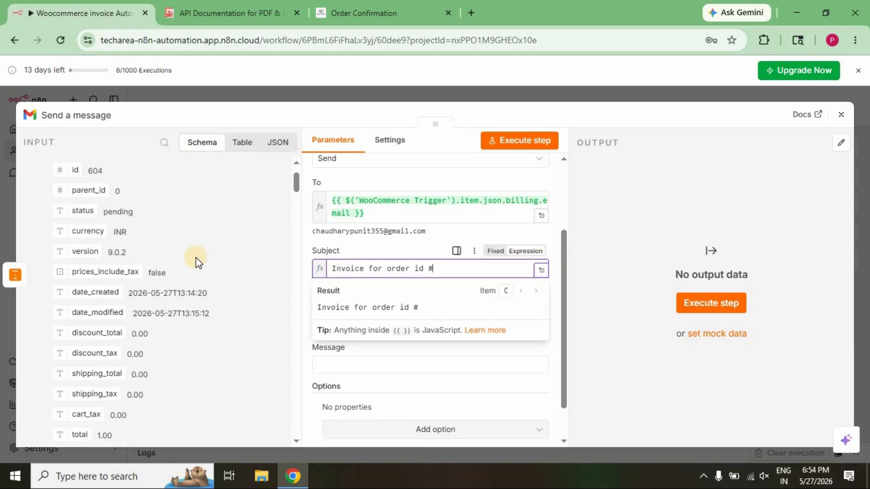
{"action": "left_click_drag", "start_coordinate": [78, 233], "coordinate": [453, 270]}
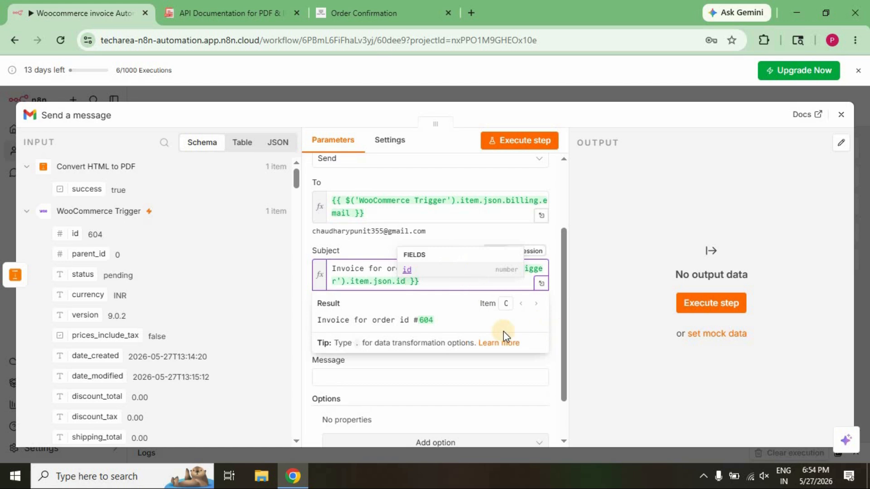
{"action": "left_click", "coordinate": [583, 325]}
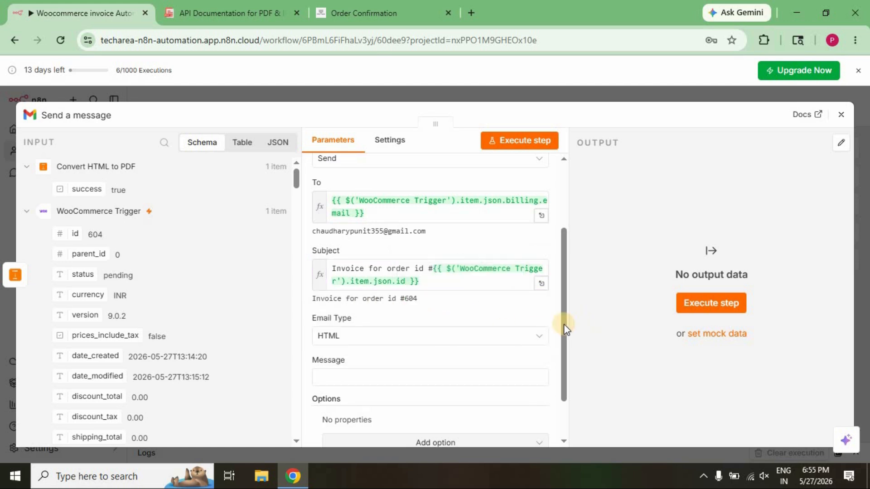
{"action": "left_click", "coordinate": [356, 376]}
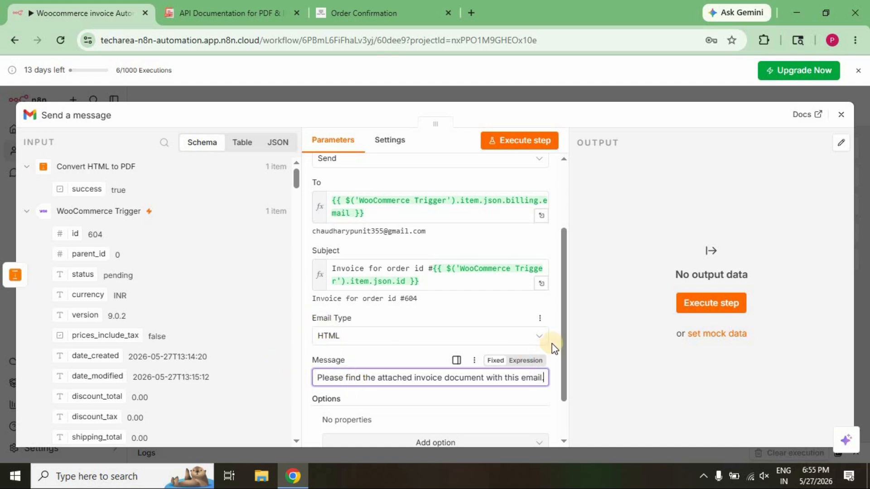
Add an Attachments option with one attachment using the field name data, and collapse the WooCommerce Trigger input data.
{"action": "left_click_drag", "start_coordinate": [564, 338], "coordinate": [568, 397]}
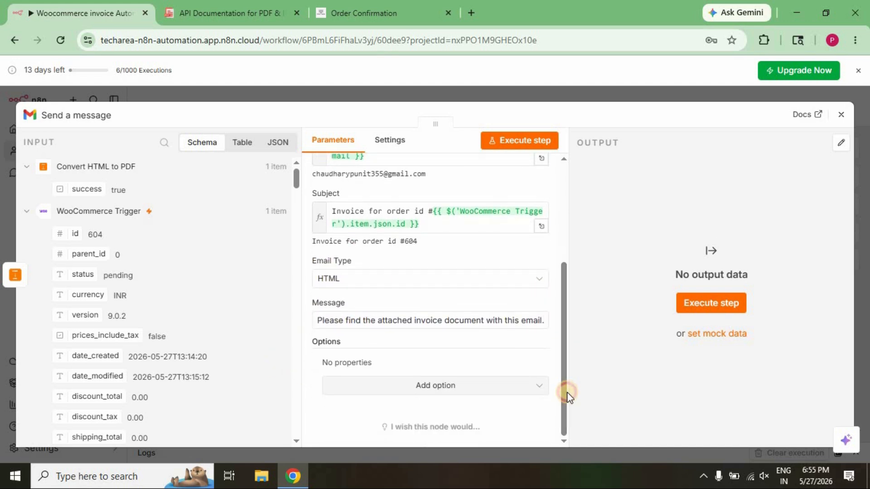
{"action": "left_click", "coordinate": [514, 386]}
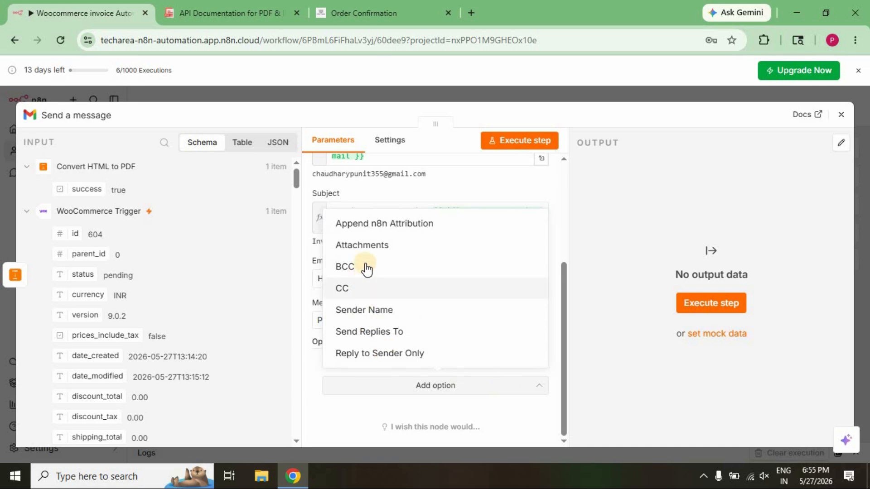
{"action": "left_click", "coordinate": [361, 247]}
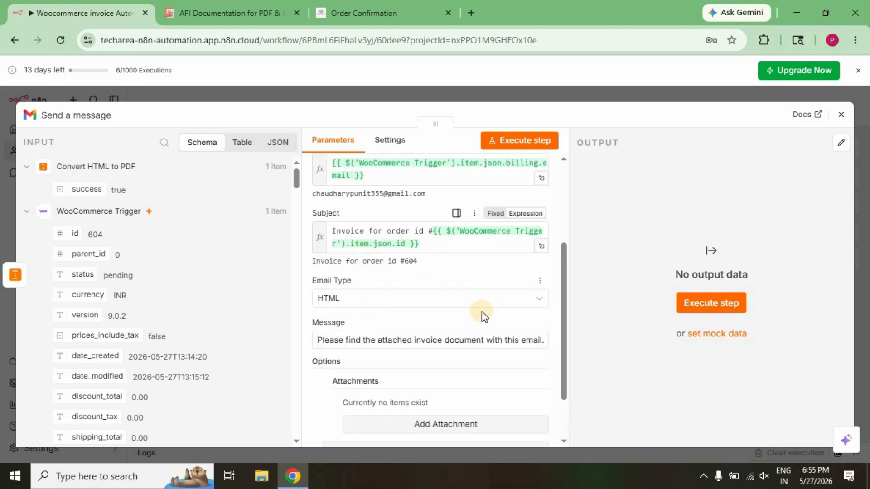
{"action": "scroll", "coordinate": [482, 311], "scroll_direction": "down", "scroll_amount": 2}
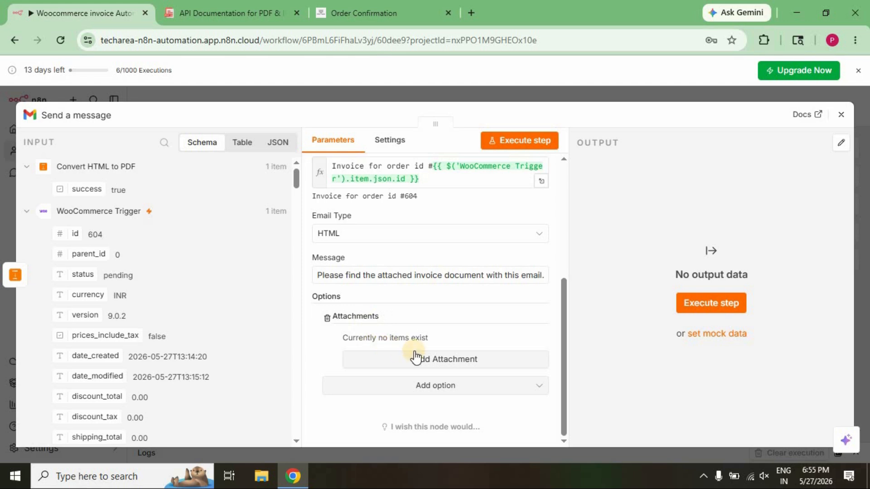
{"action": "left_click", "coordinate": [466, 363]}
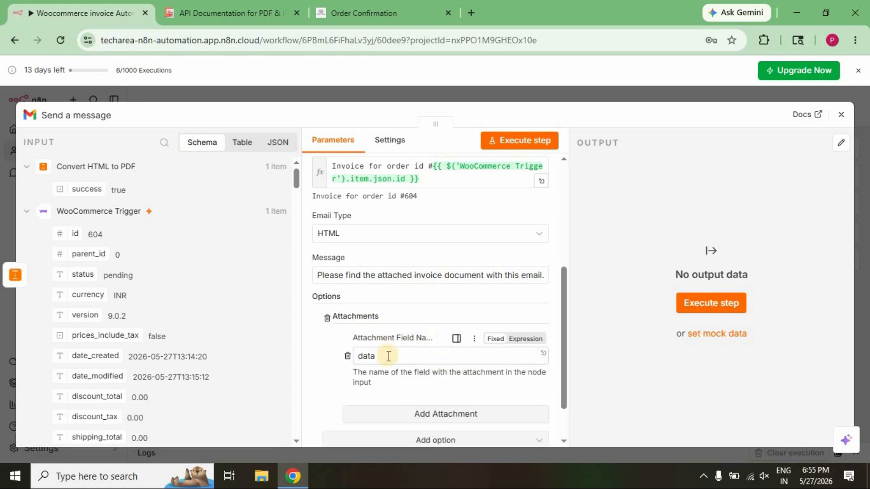
{"action": "double_click", "coordinate": [368, 356]}
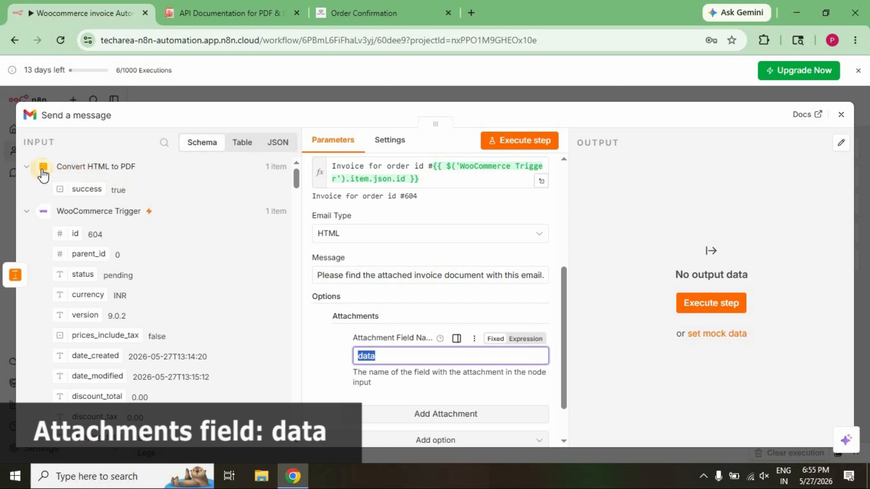
{"action": "left_click", "coordinate": [25, 212]}
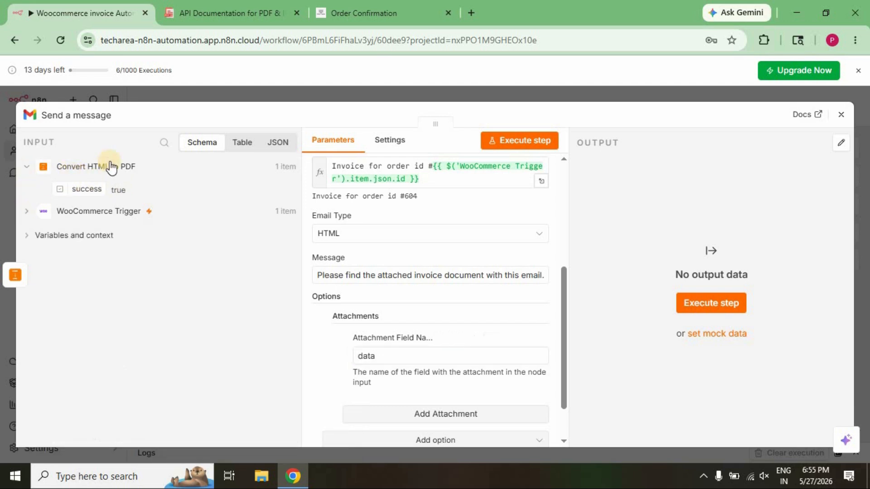
Check the binary output of the Convert HTML to PDF node for the name of its file field, and close the node.
{"action": "left_click", "coordinate": [139, 168]}
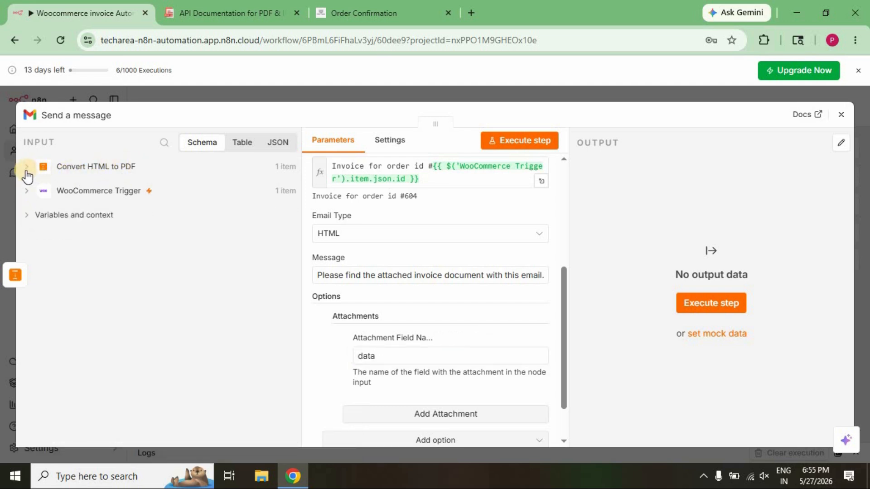
{"action": "left_click", "coordinate": [26, 169]}
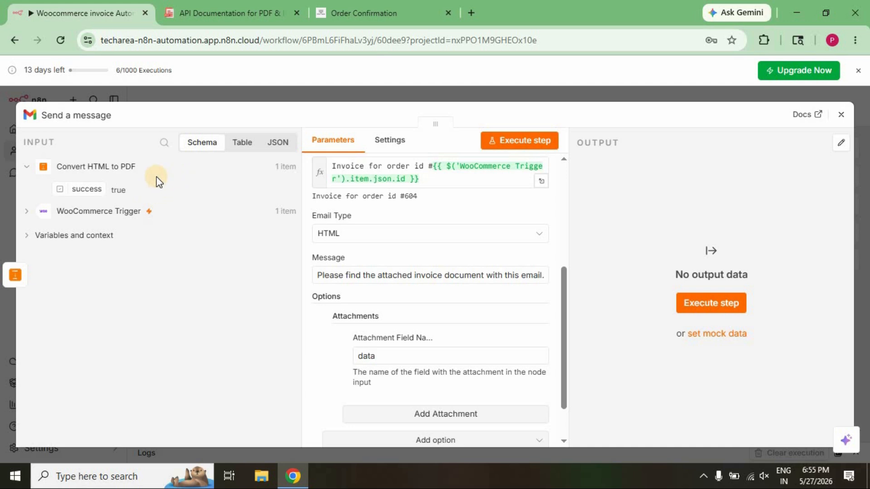
{"action": "left_click", "coordinate": [16, 274]}
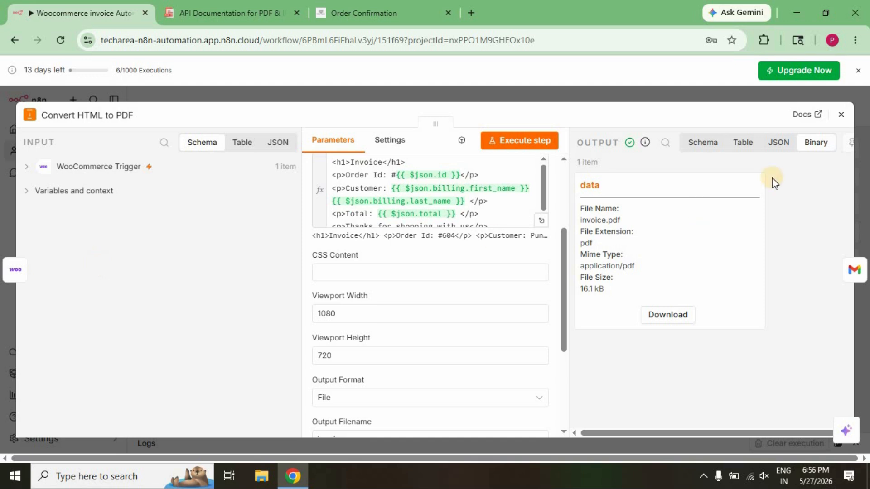
{"action": "double_click", "coordinate": [597, 184]}
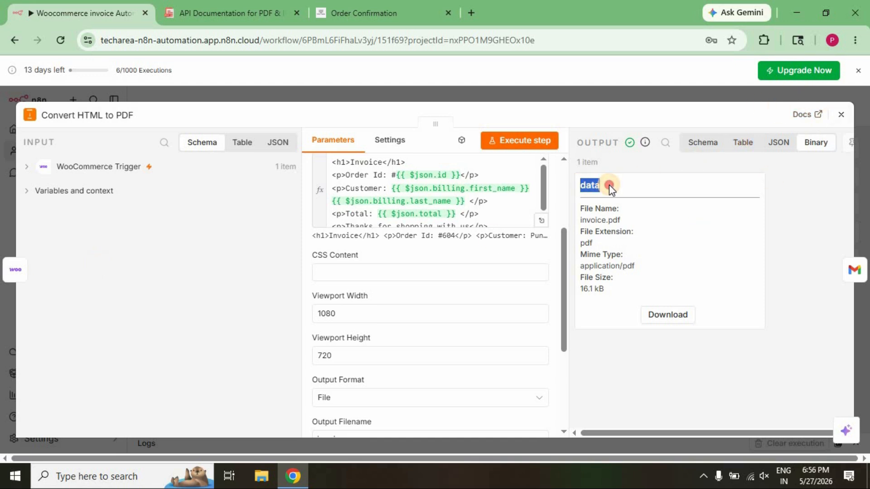
{"action": "left_click", "coordinate": [837, 115]}
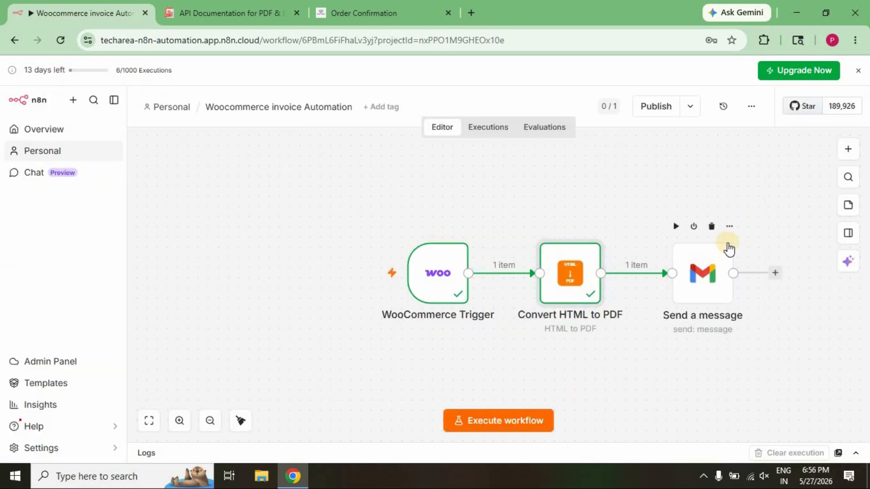
Compare the input file's field name with the attachment field name in the Send a message node, and close the node.
{"action": "left_click", "coordinate": [731, 226]}
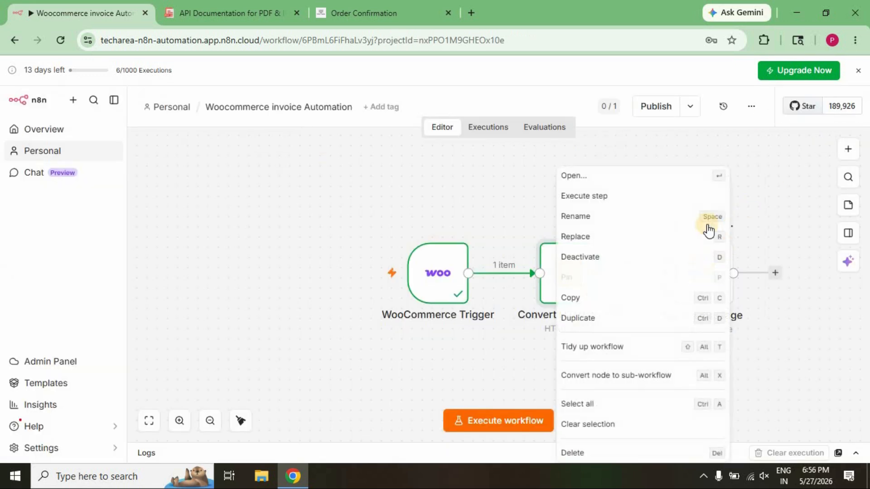
{"action": "left_click", "coordinate": [605, 178]}
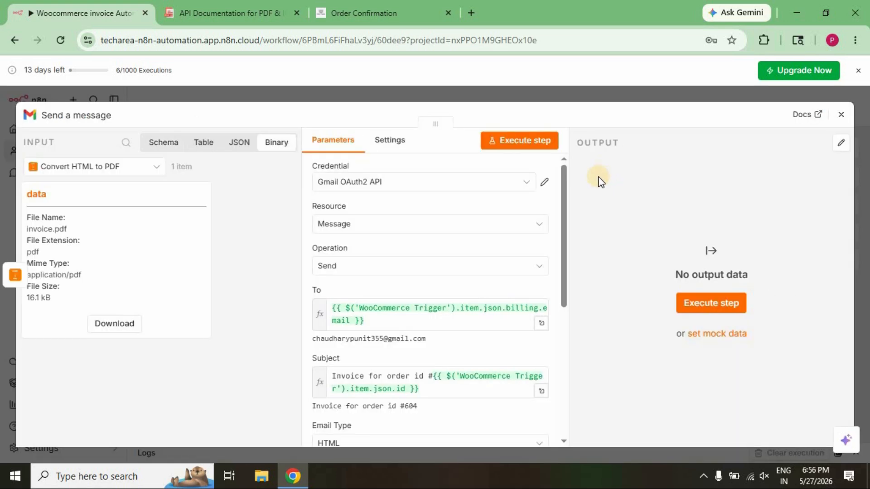
{"action": "left_click_drag", "start_coordinate": [28, 194], "coordinate": [67, 194]}
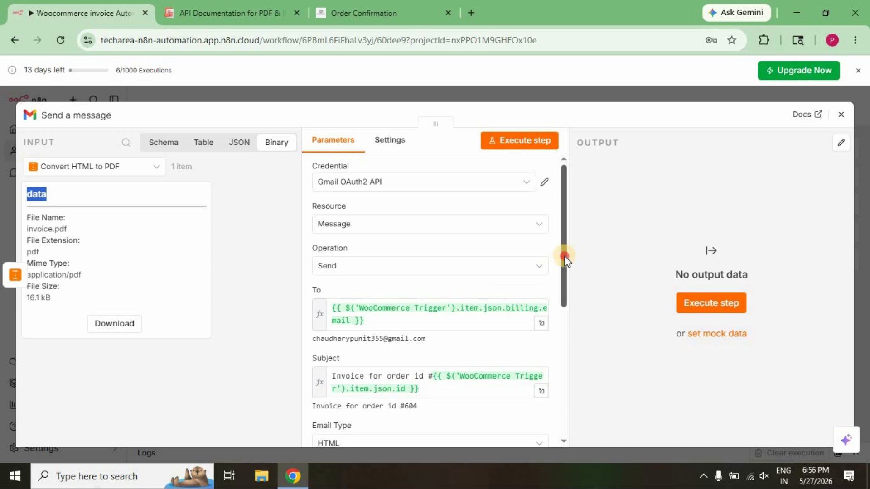
{"action": "left_click_drag", "start_coordinate": [563, 255], "coordinate": [564, 394]}
{"action": "left_click_drag", "start_coordinate": [402, 304], "coordinate": [358, 301]}
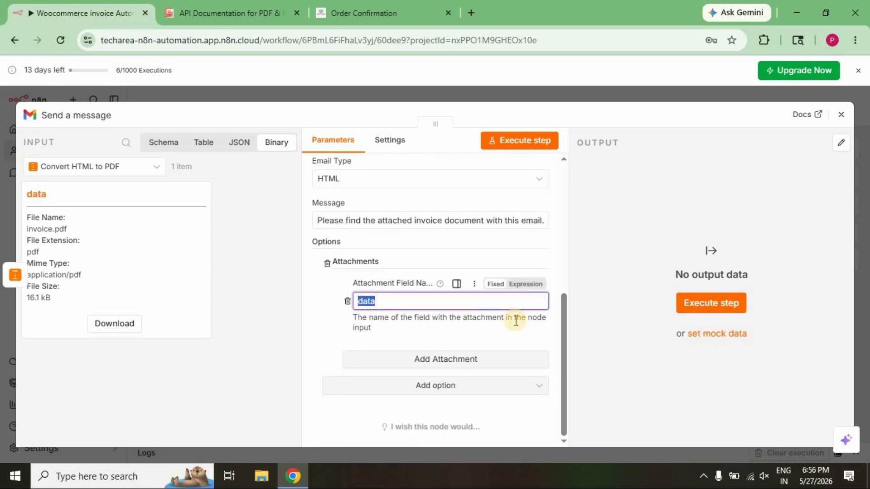
{"action": "left_click", "coordinate": [600, 335]}
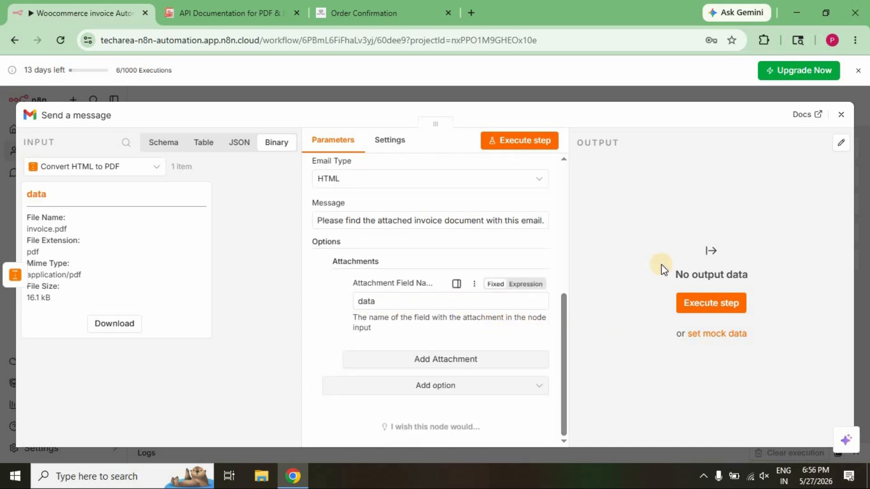
{"action": "left_click", "coordinate": [840, 115]}
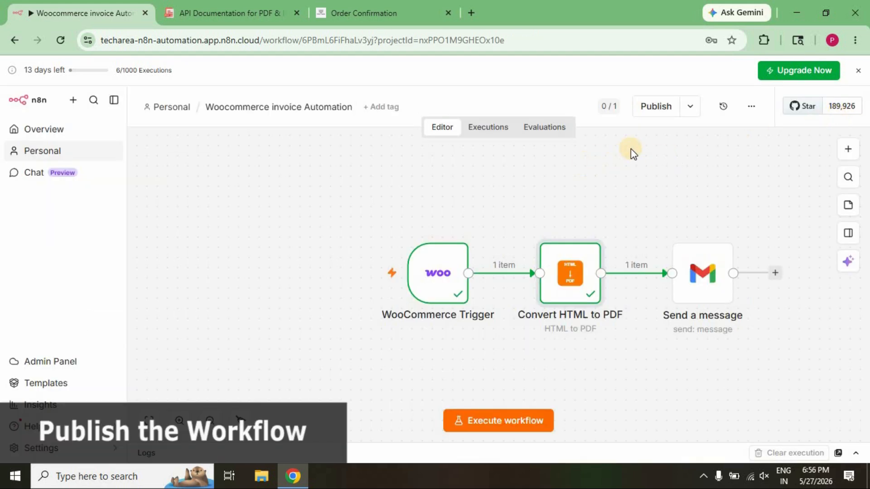
Publish the workflow under the suggested version name and dismiss the notices that follow.
{"action": "left_click", "coordinate": [653, 119]}
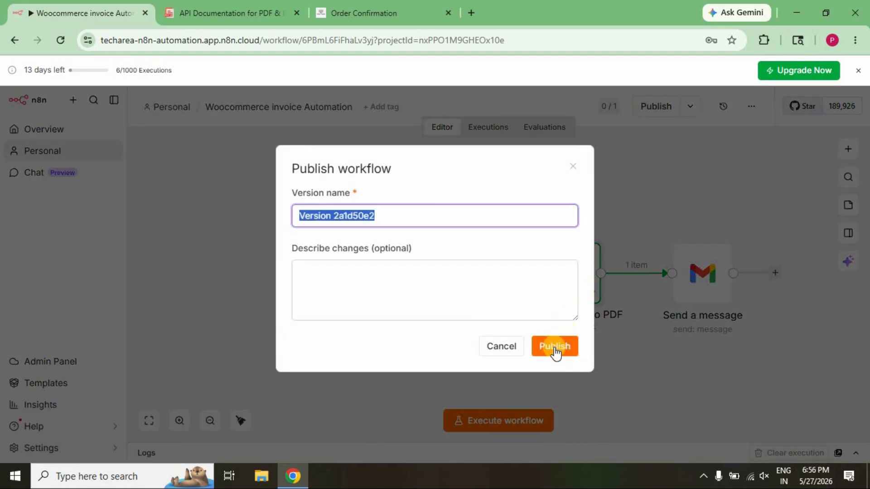
{"action": "left_click", "coordinate": [554, 347]}
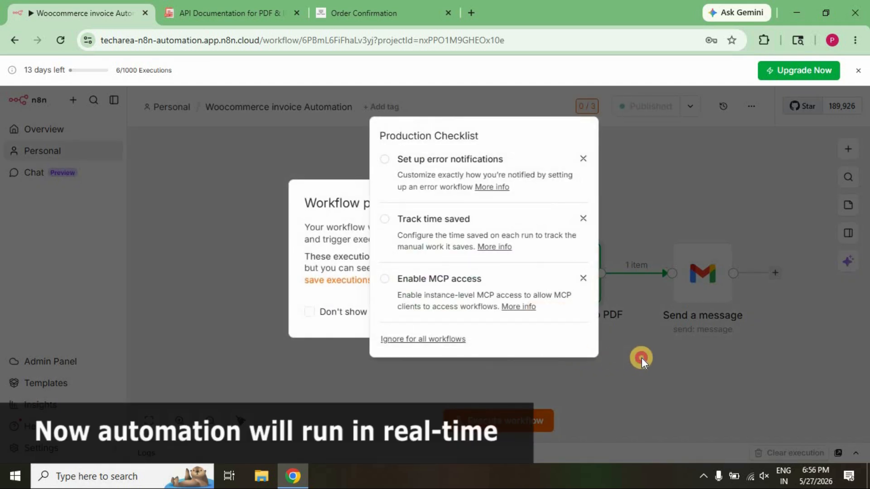
{"action": "left_click", "coordinate": [641, 358]}
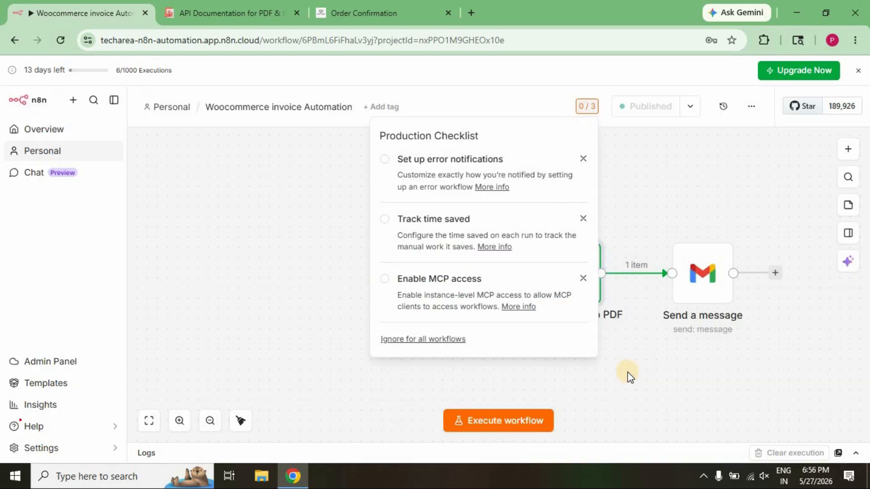
{"action": "left_click", "coordinate": [627, 372]}
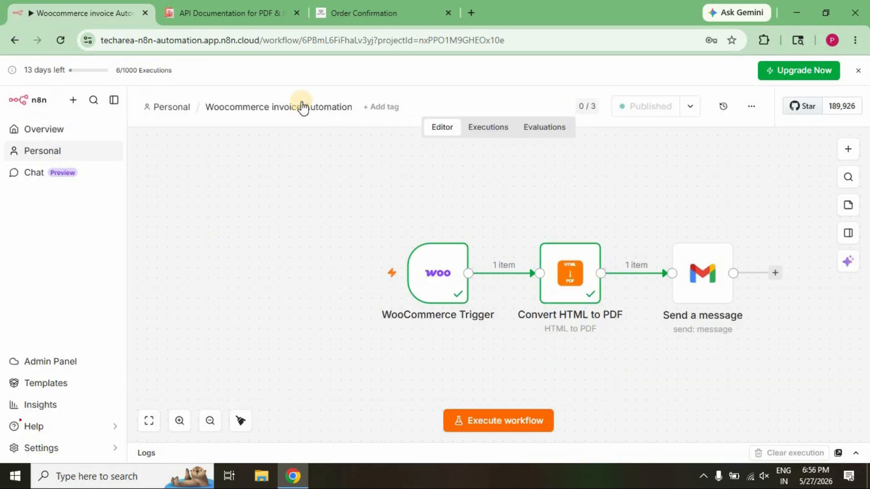
Switch to the online store and add one Test Automation Product from the shop to the cart.
{"action": "left_click", "coordinate": [368, 13]}
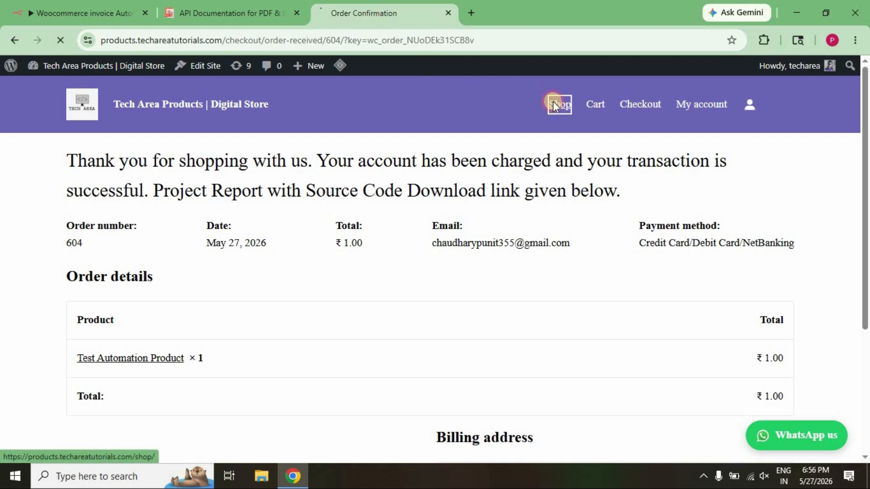
{"action": "left_click", "coordinate": [554, 103]}
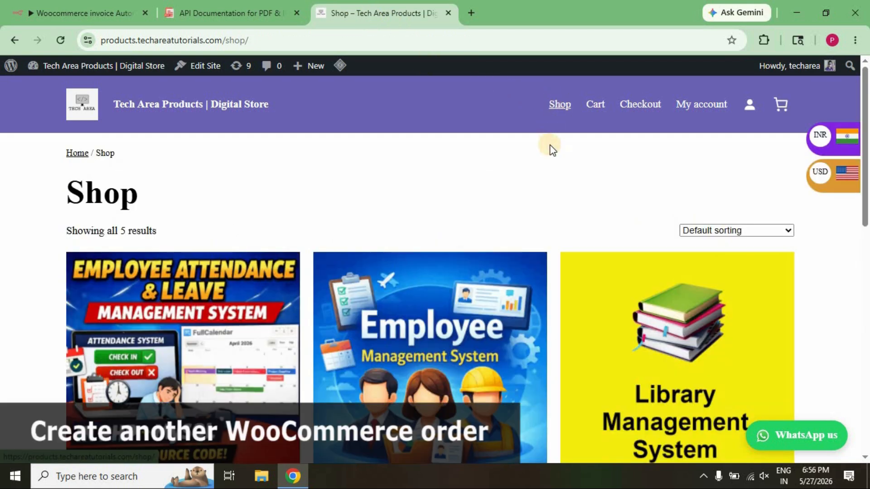
{"action": "scroll", "coordinate": [549, 147], "scroll_direction": "down", "scroll_amount": 10}
{"action": "left_click", "coordinate": [478, 283]}
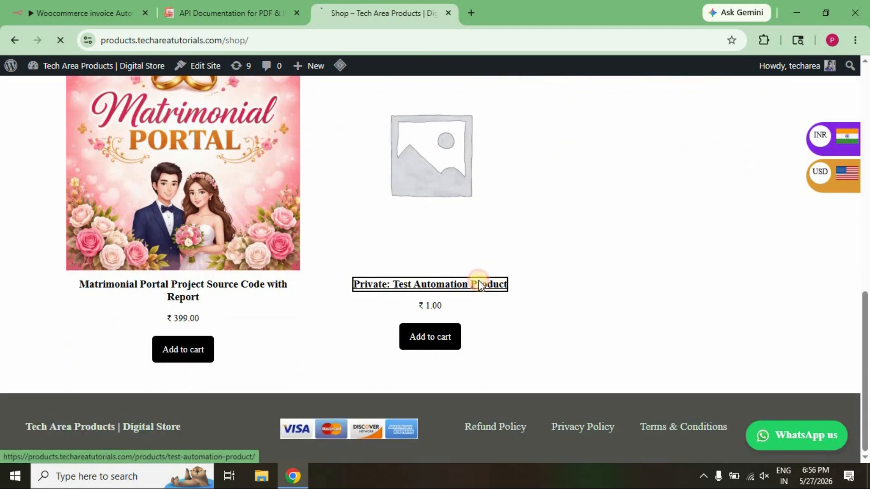
{"action": "left_click", "coordinate": [517, 325]}
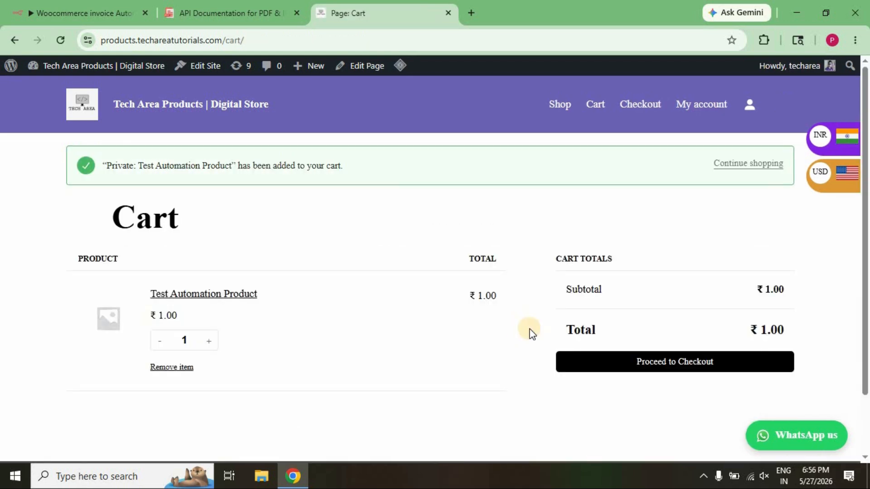
Proceed to checkout and place the order with the Pay by Razorpay payment option.
{"action": "left_click", "coordinate": [612, 365]}
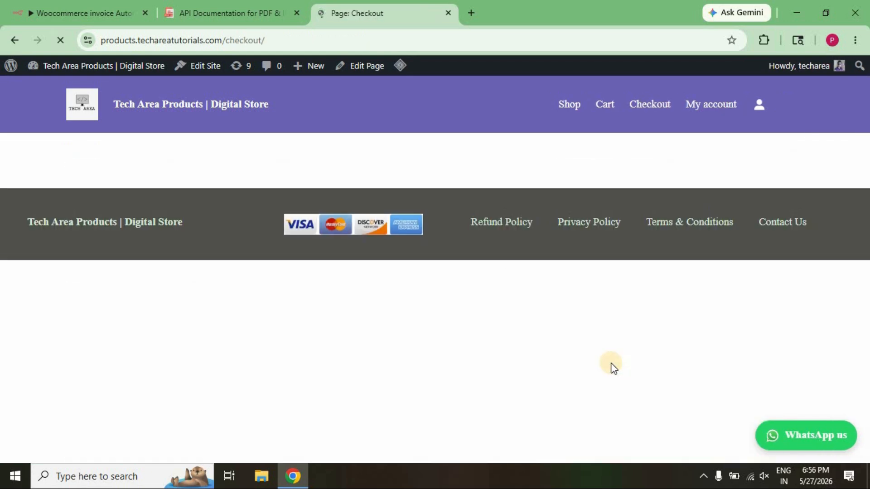
{"action": "scroll", "coordinate": [610, 365], "scroll_direction": "down", "scroll_amount": 10}
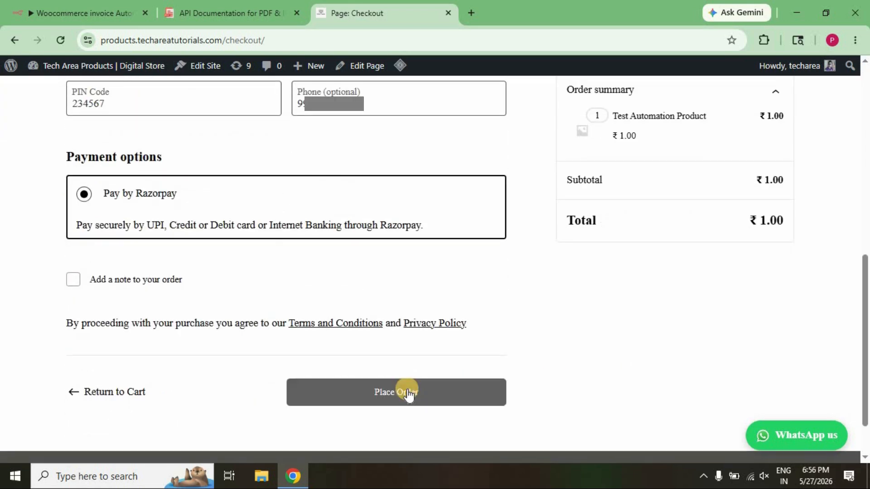
{"action": "left_click", "coordinate": [407, 393]}
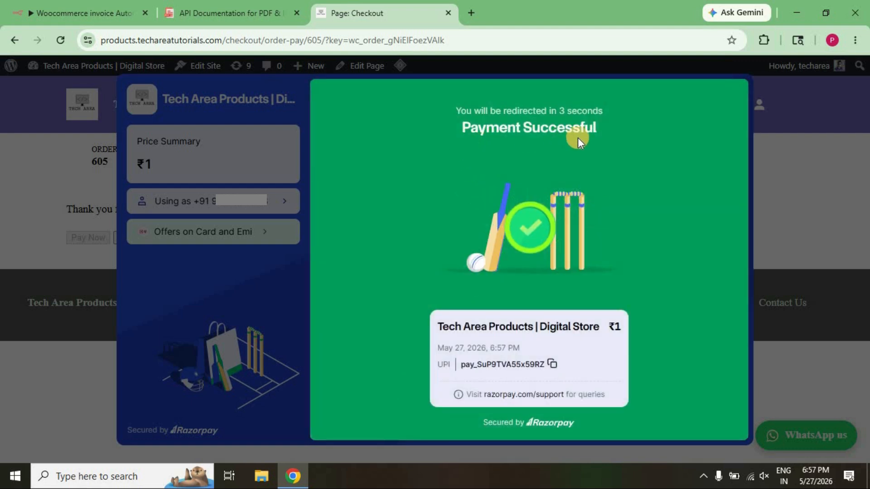
Switch to n8n, examine each node's log output in the workflow's latest execution, and return to the editor.
{"action": "left_click", "coordinate": [78, 12]}
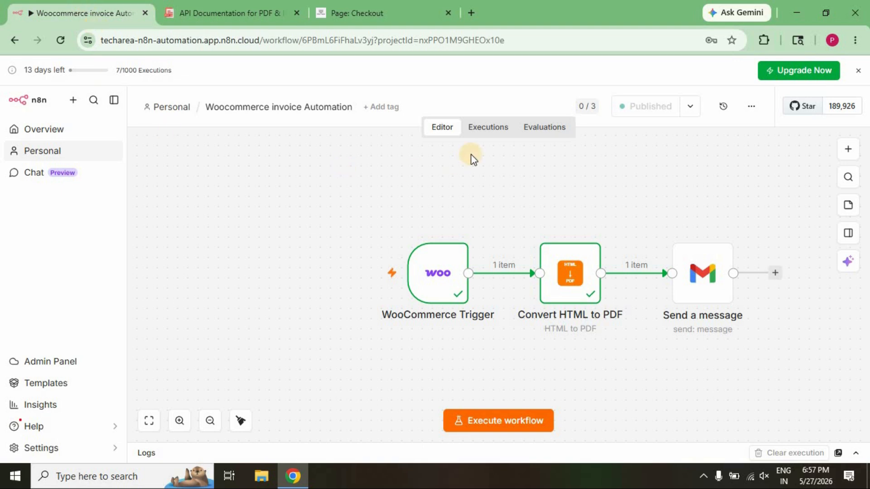
{"action": "left_click", "coordinate": [492, 129]}
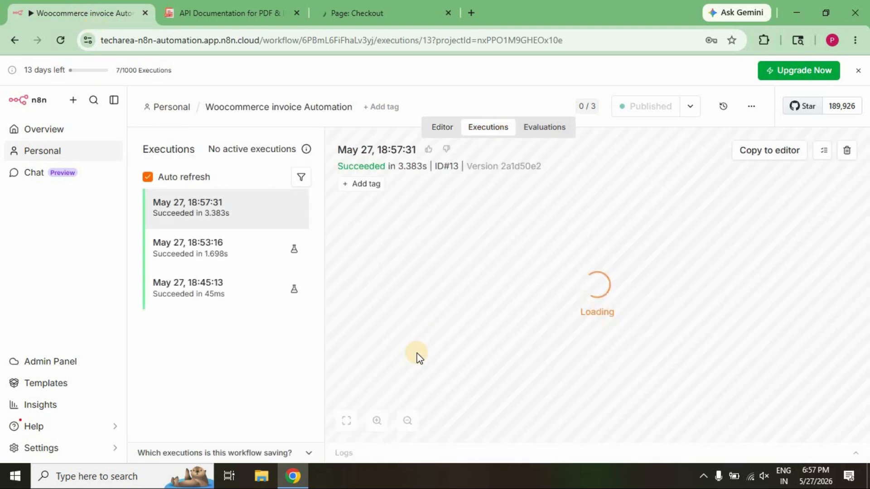
{"action": "left_click", "coordinate": [368, 453]}
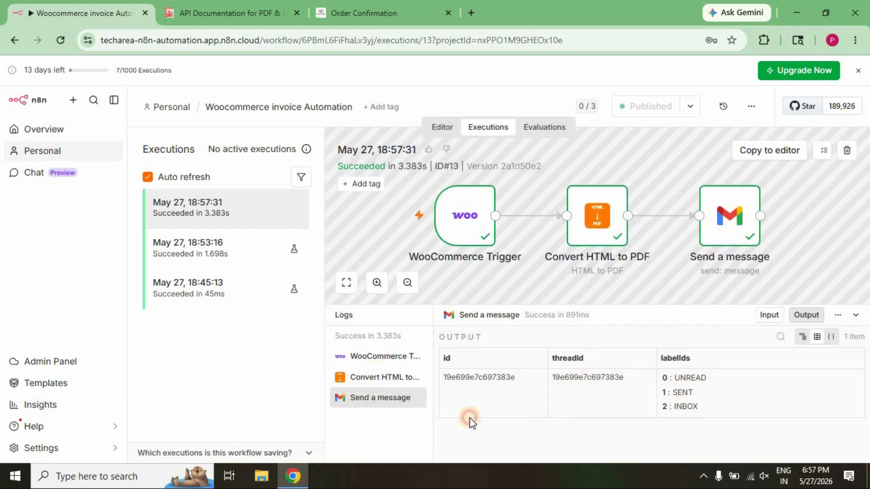
{"action": "left_click", "coordinate": [386, 382]}
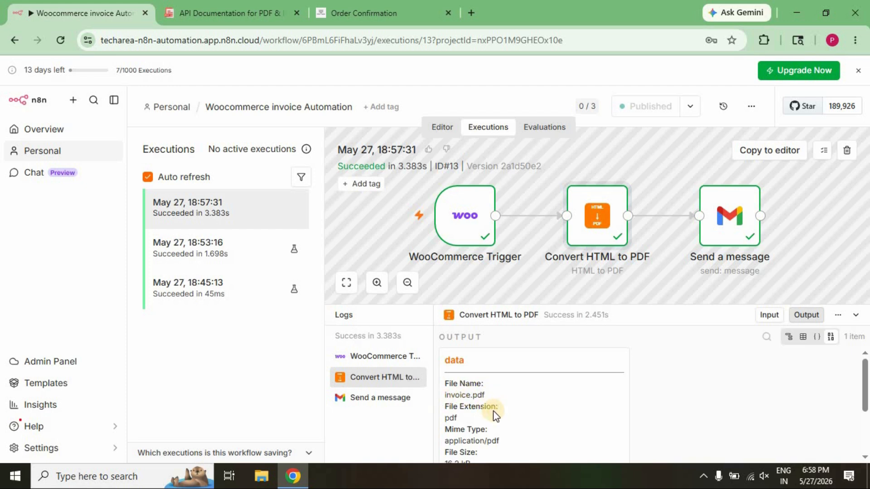
{"action": "left_click", "coordinate": [386, 358]}
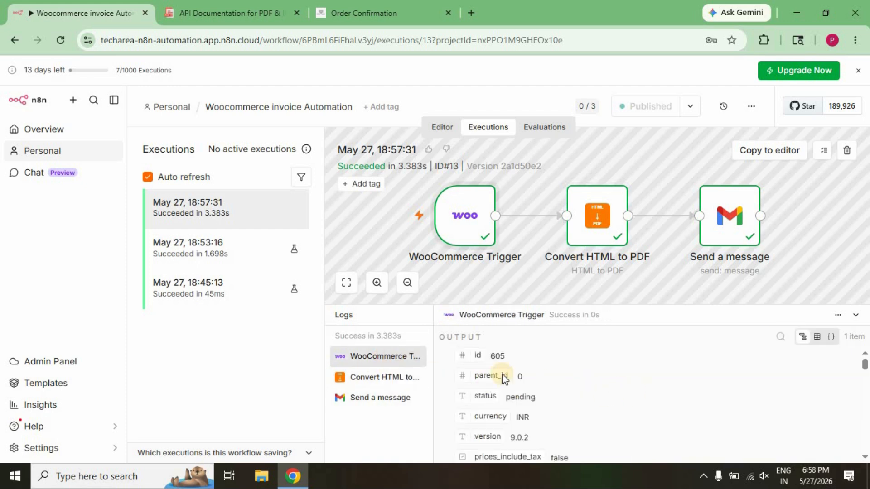
{"action": "left_click", "coordinate": [345, 317]}
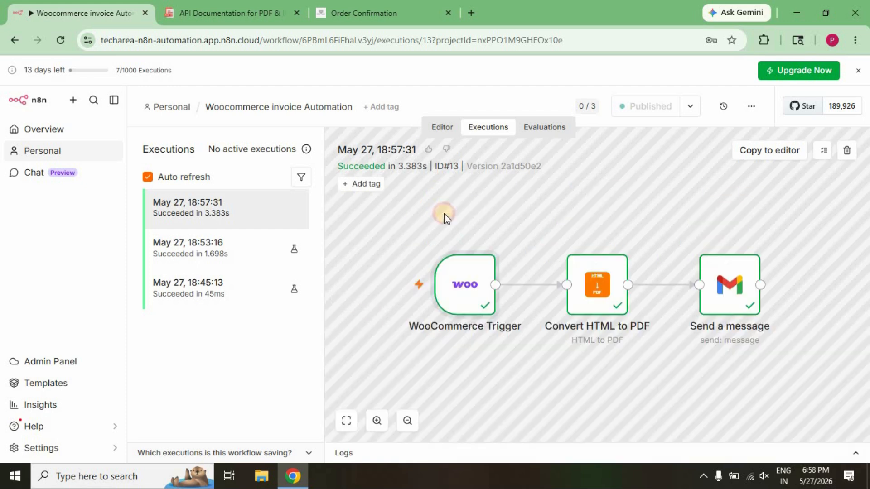
{"action": "left_click", "coordinate": [443, 128]}
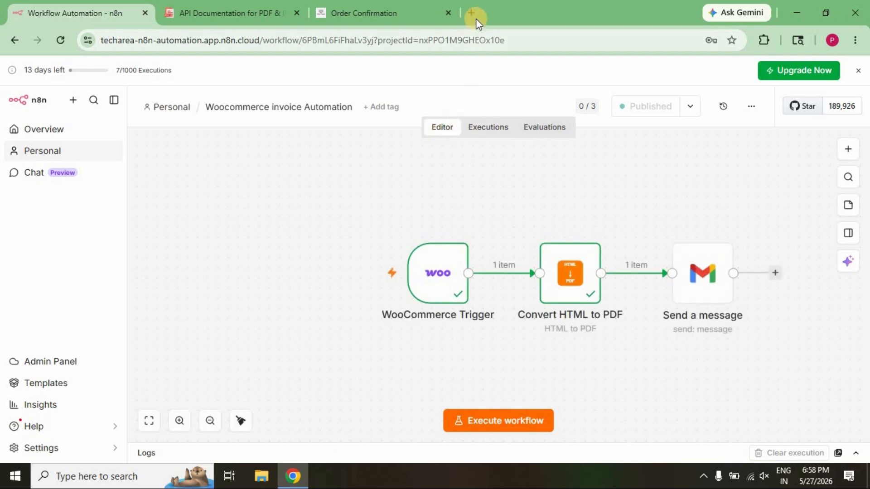
Open Gmail in a new browser tab and read the subject and message of the new invoice email.
{"action": "left_click", "coordinate": [472, 13]}
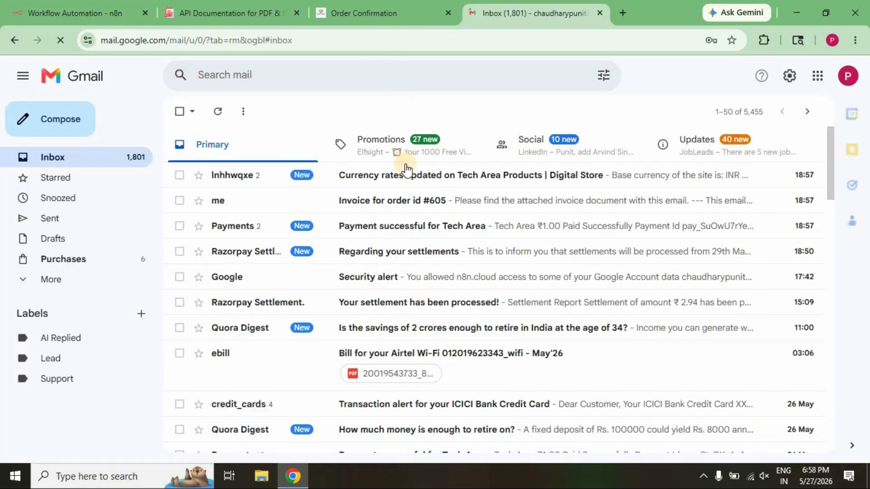
{"action": "left_click", "coordinate": [400, 200]}
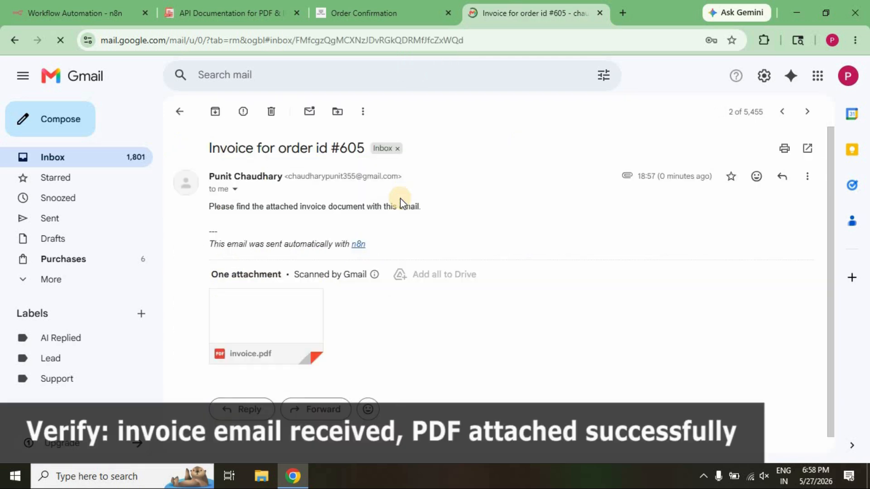
{"action": "left_click_drag", "start_coordinate": [212, 149], "coordinate": [363, 149]}
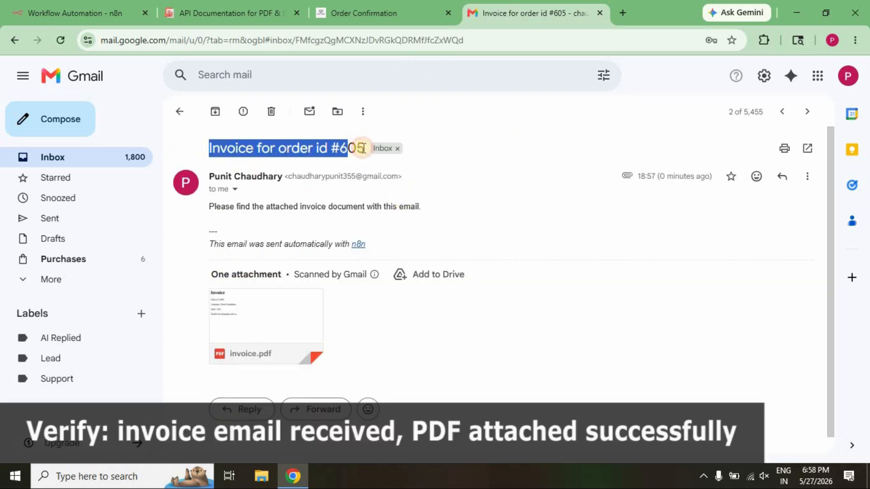
{"action": "left_click_drag", "start_coordinate": [211, 206], "coordinate": [441, 207]}
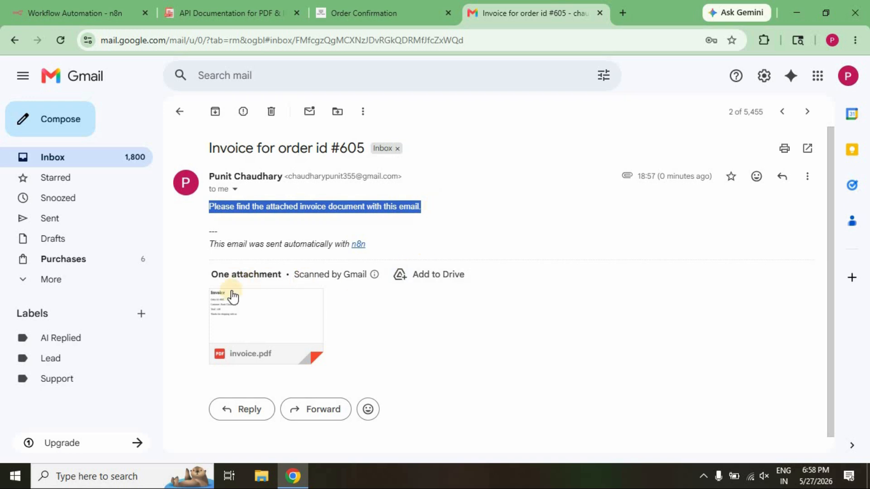
Examine the order id, customer, total and closing line in the attached invoice.pdf, and close the preview.
{"action": "left_click", "coordinate": [297, 327]}
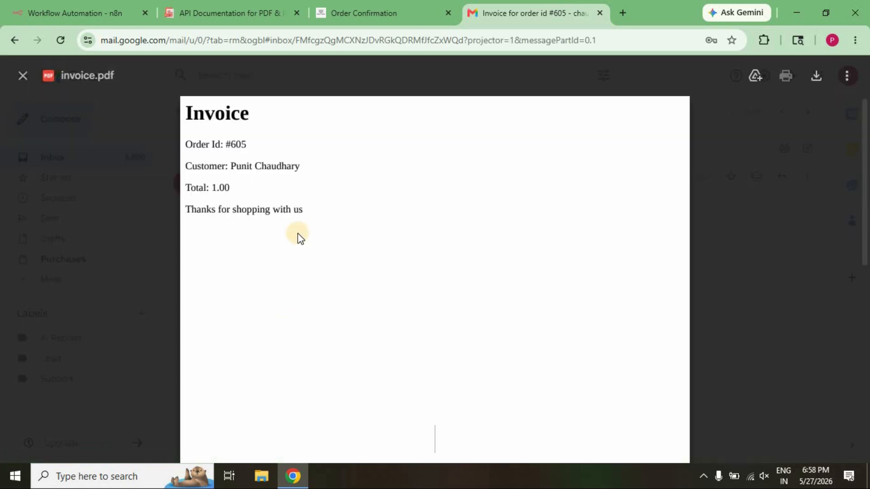
{"action": "left_click_drag", "start_coordinate": [187, 144], "coordinate": [262, 141]}
{"action": "left_click_drag", "start_coordinate": [185, 166], "coordinate": [301, 166]}
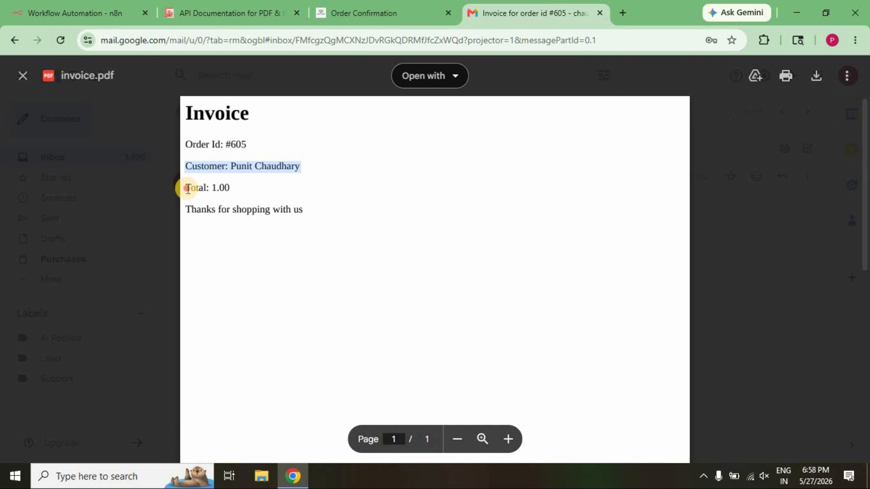
{"action": "left_click_drag", "start_coordinate": [188, 189], "coordinate": [422, 213]}
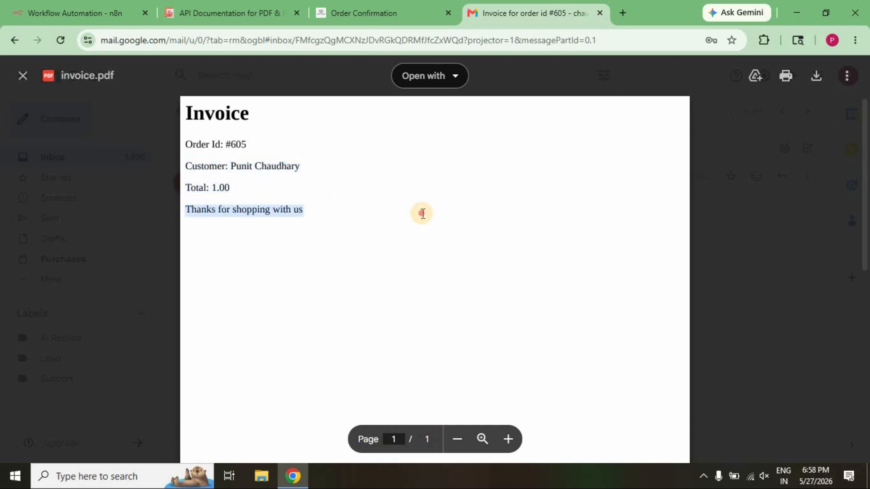
{"action": "left_click", "coordinate": [386, 207]}
{"action": "left_click", "coordinate": [22, 80]}
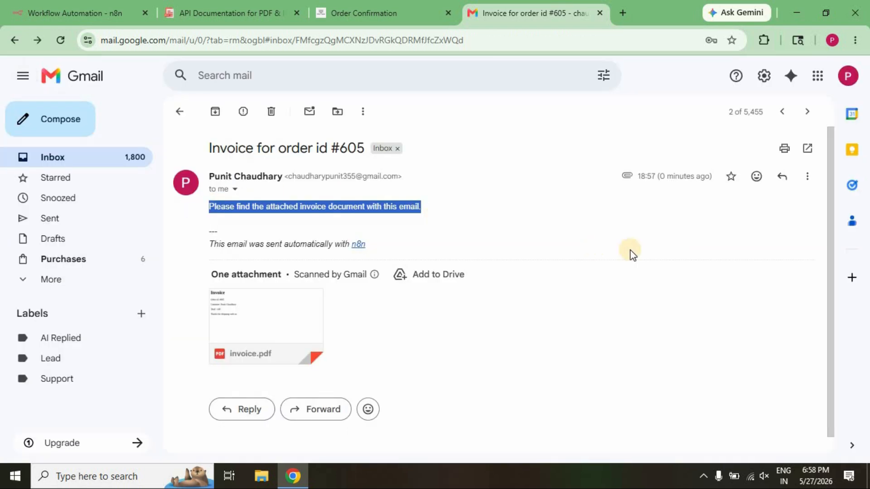
{"action": "left_click", "coordinate": [605, 242]}
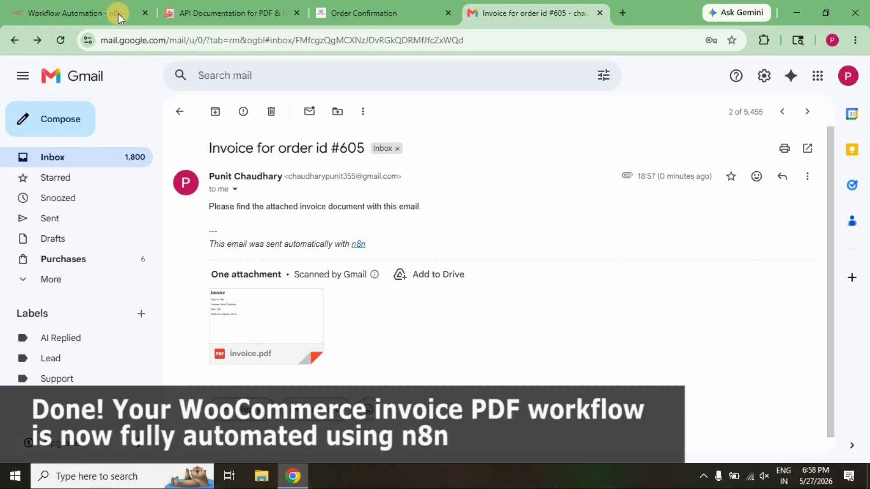
Switch back to n8n and open the Personal project's list of workflows.
{"action": "left_click", "coordinate": [119, 14]}
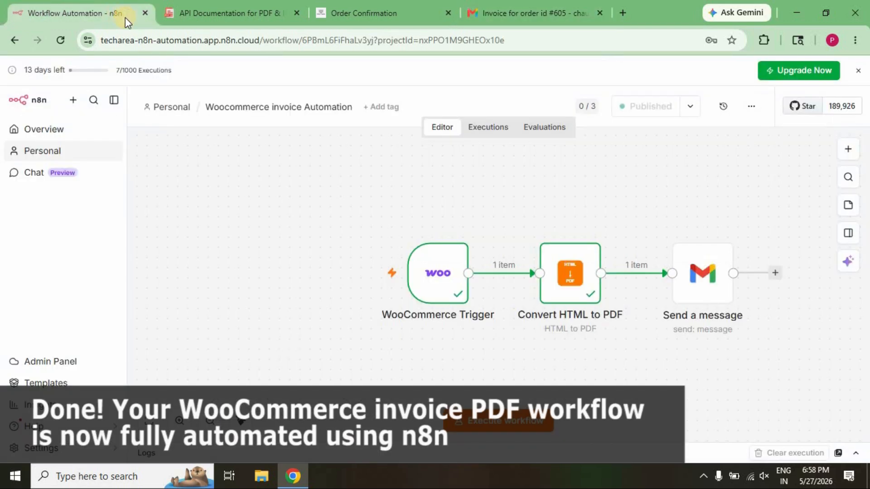
{"action": "left_click", "coordinate": [172, 108]}
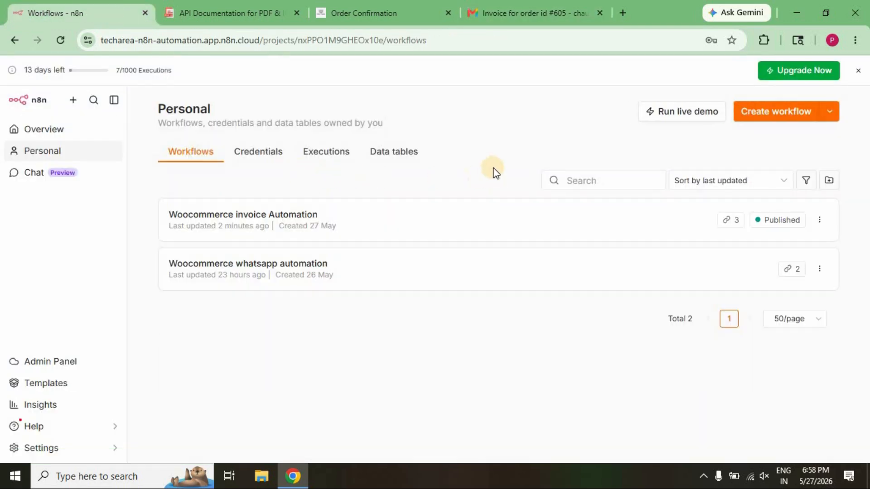